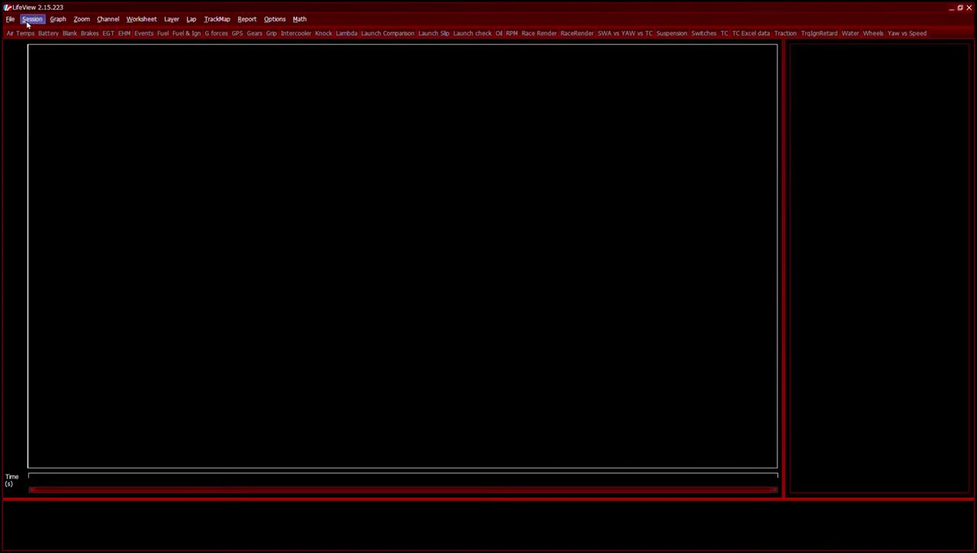
Step: Open the Air Temps, Battery and Brakes worksheets one after another
left_click(31, 35)
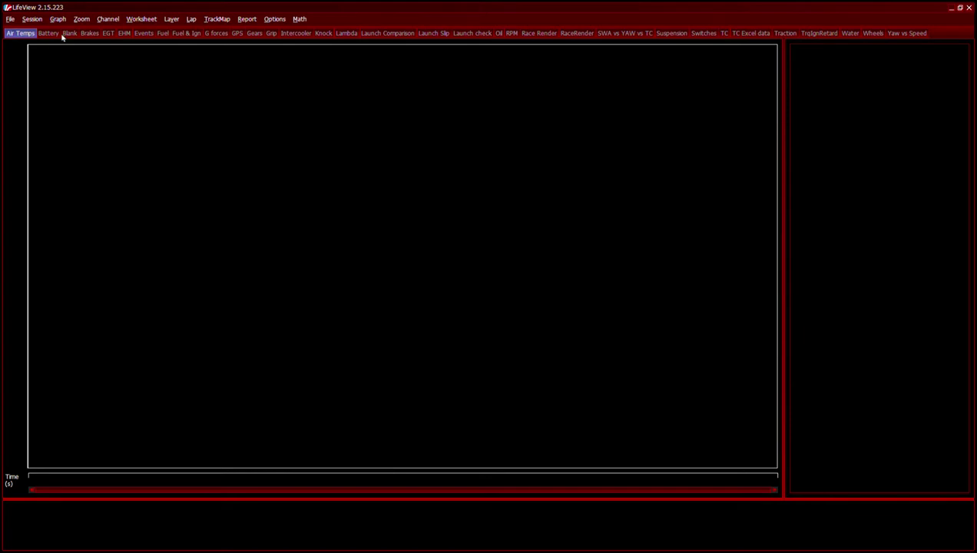
left_click(51, 35)
left_click(94, 36)
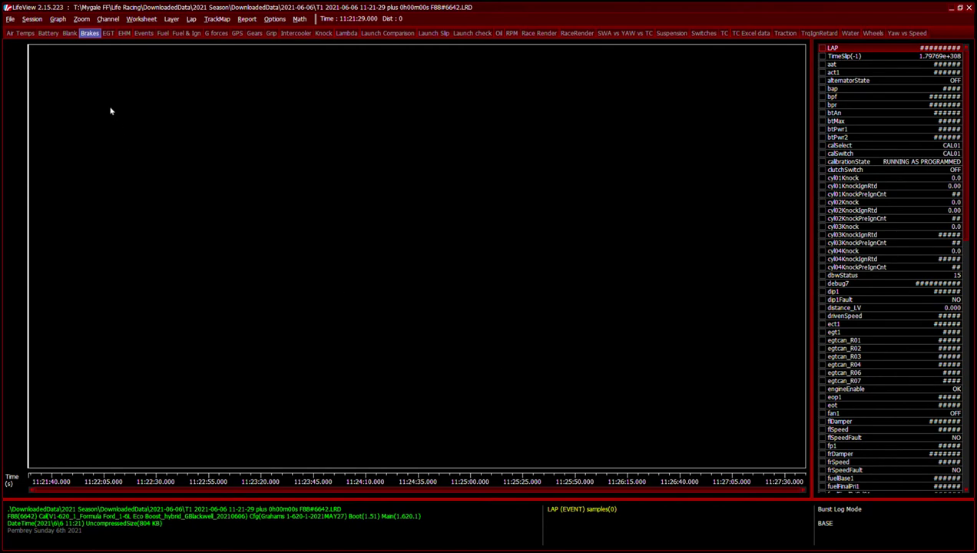
Step: Open the Battery worksheet and zoom the time axis to the driven section, from just before the launch to the end of high-rpm running
left_click(49, 34)
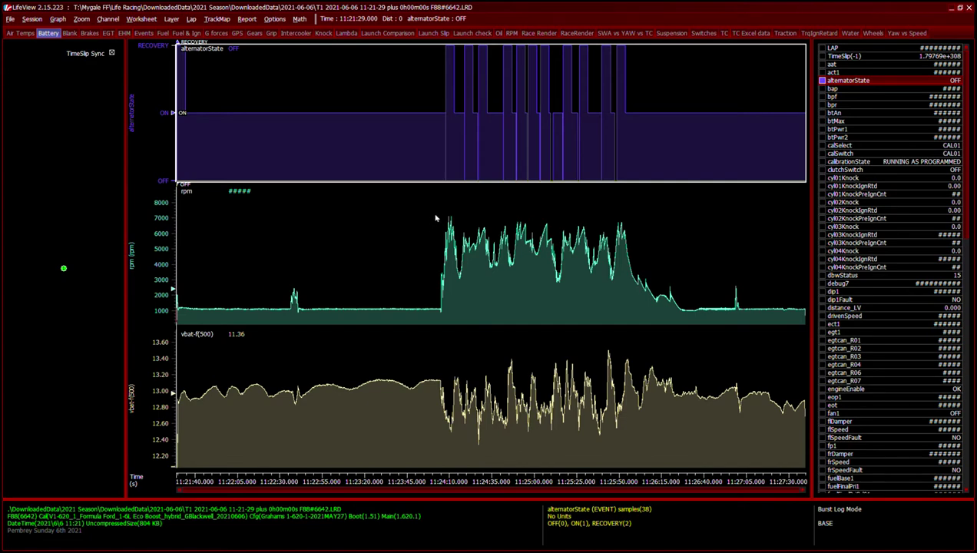
left_click(435, 244)
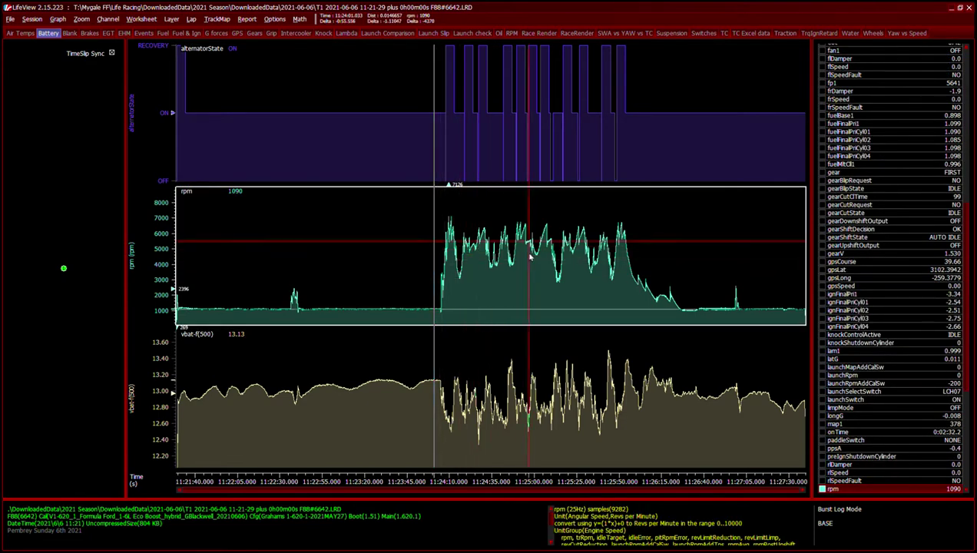
left_click(634, 269)
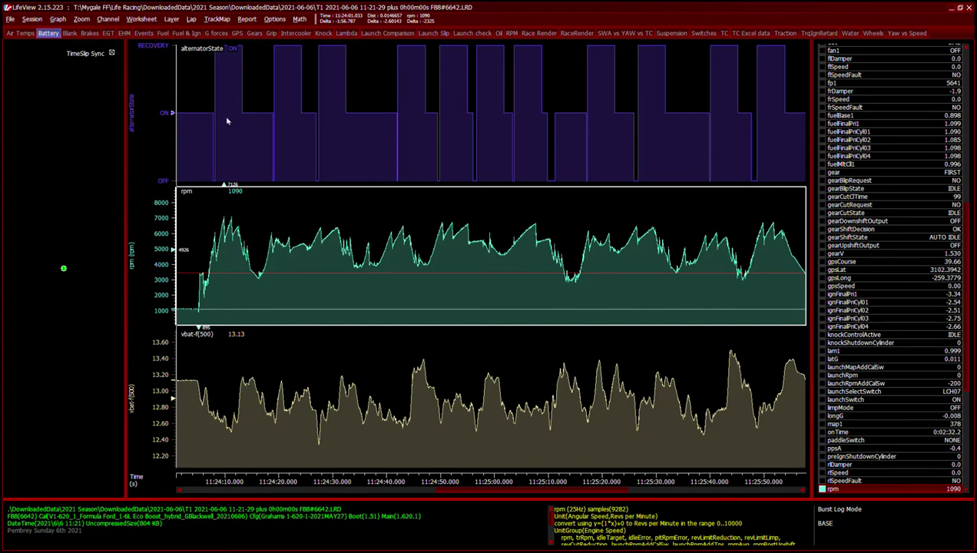
Step: View the Air Temps worksheet, and in the Brakes worksheet rescale the bpr and bpf axes to fit their full traces
left_click(20, 34)
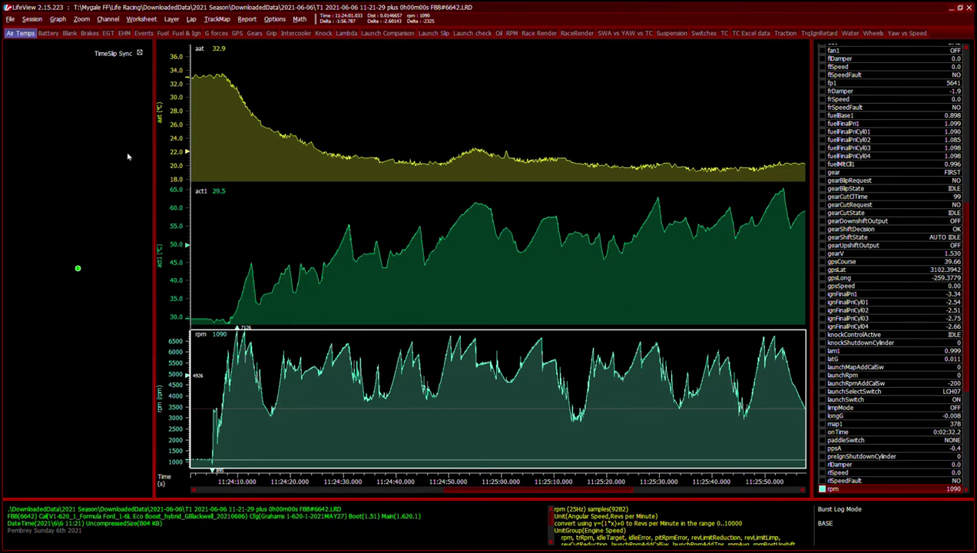
left_click(89, 34)
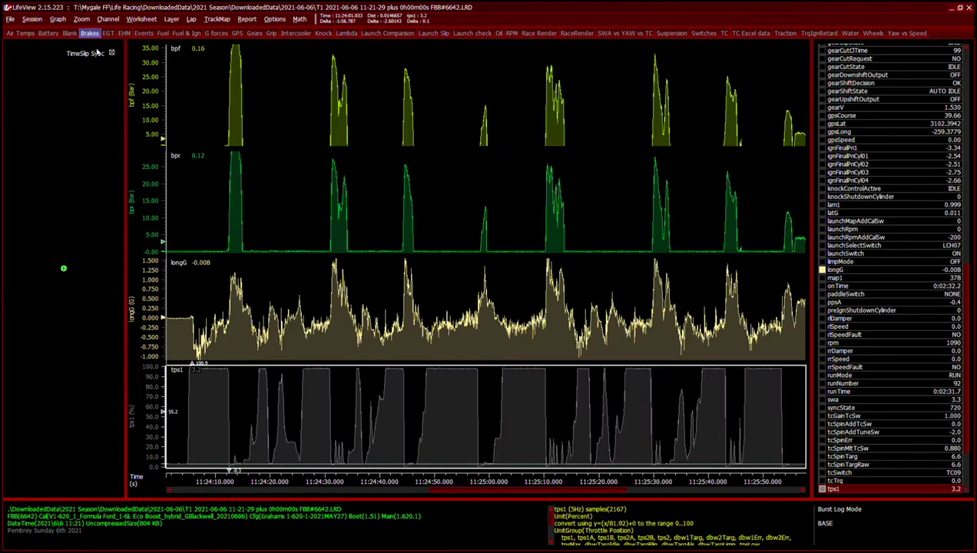
left_click(190, 170)
left_click(160, 94)
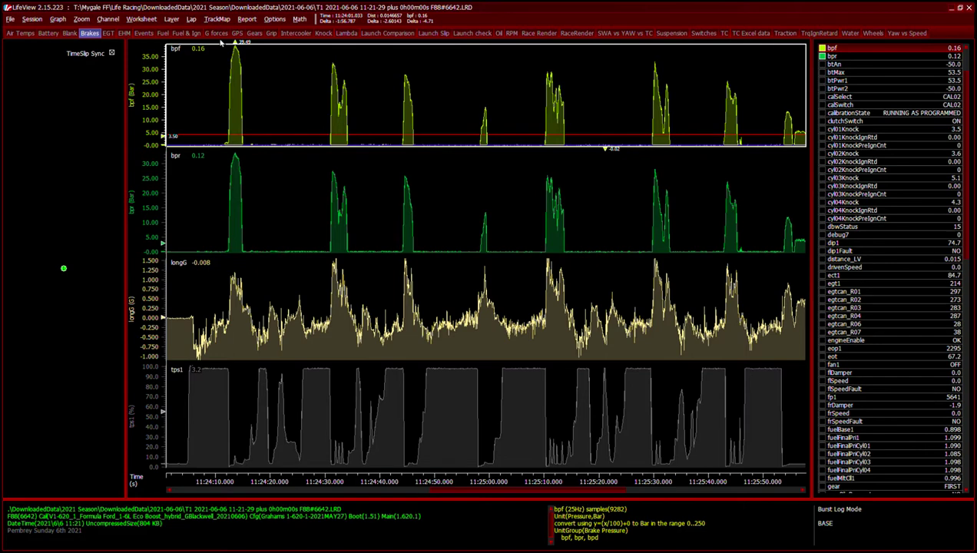
Step: Bring the circuit outline into the track map and examine the brake, longG and tps1 traces around the first corner
left_click(489, 481)
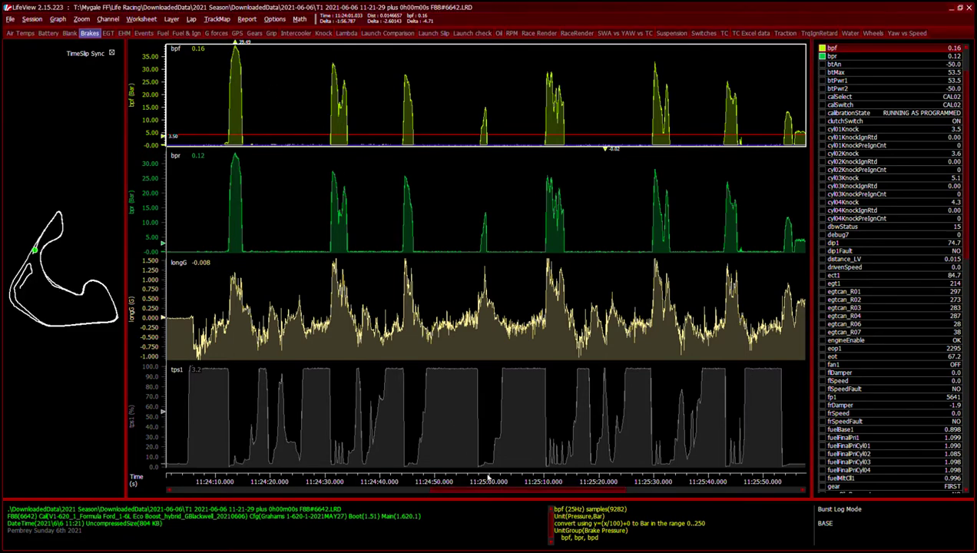
left_click(55, 219)
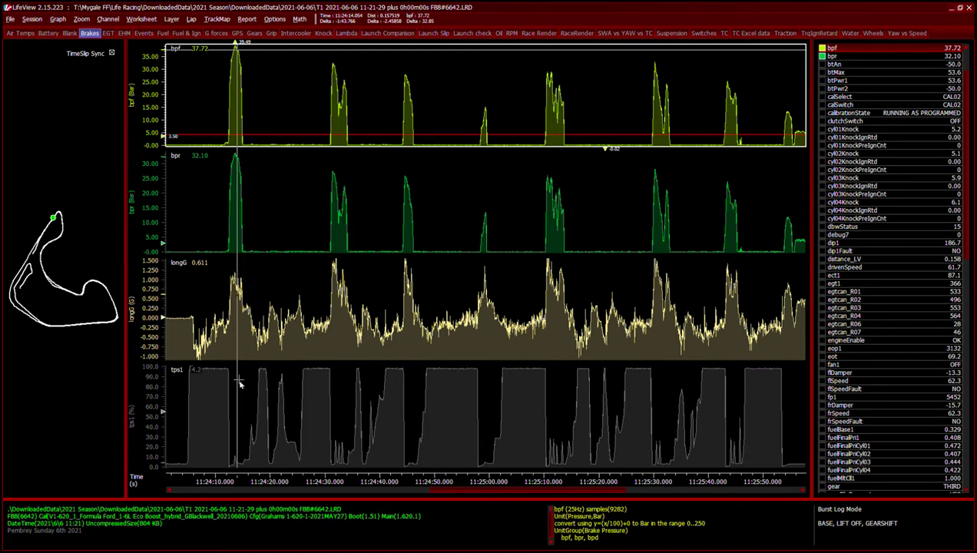
left_click_drag(239, 384, 218, 388)
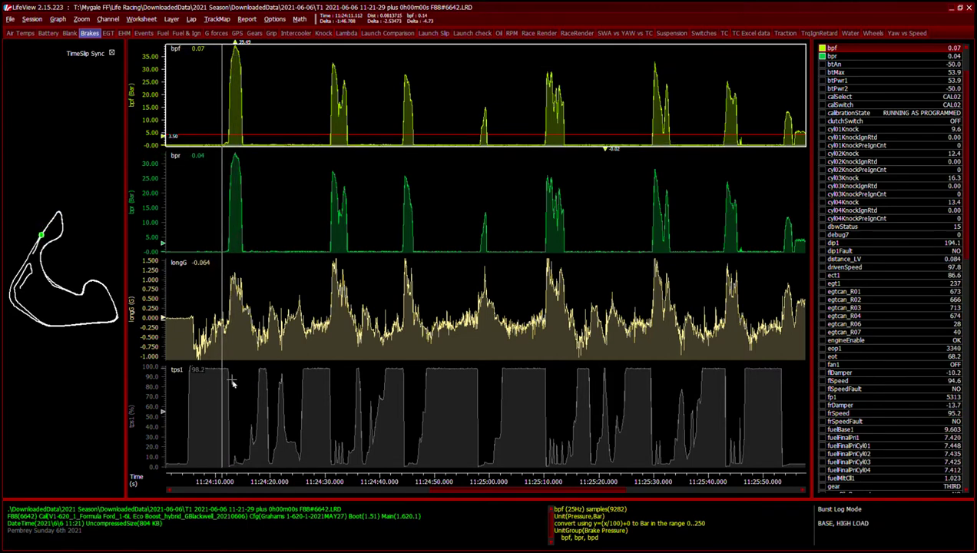
key("space")
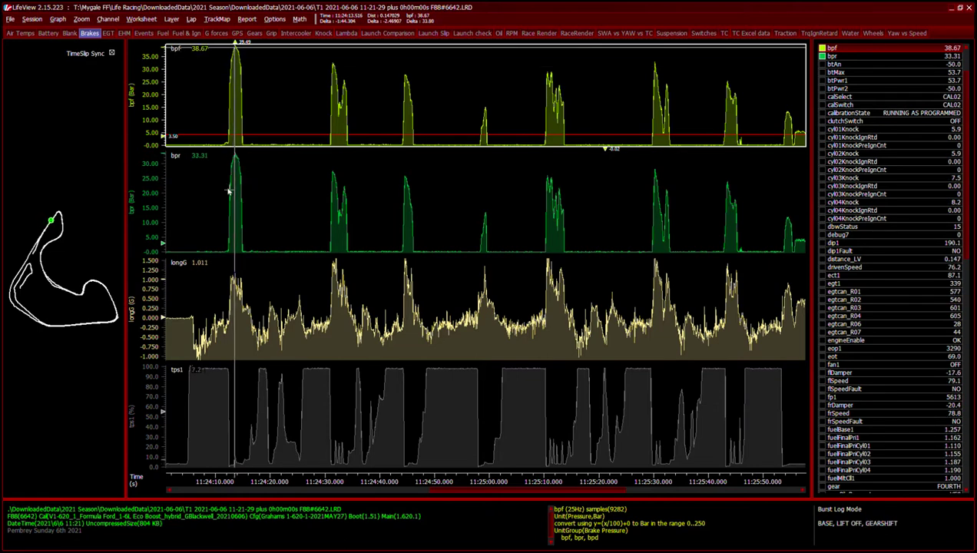
Step: Zoom in on the first braking zone and move the cursor from brake release through the corner exit, following the traces
left_click_drag(221, 171, 256, 175)
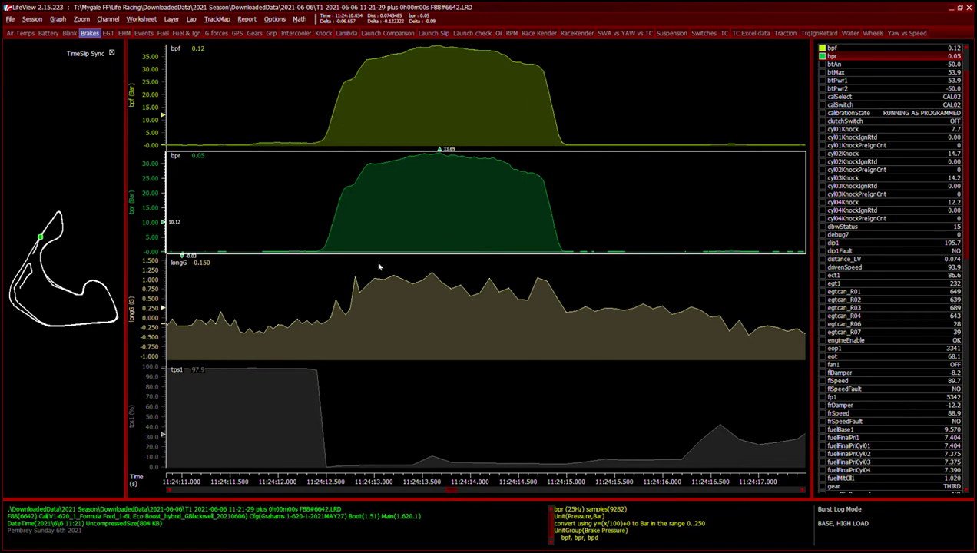
left_click(548, 90)
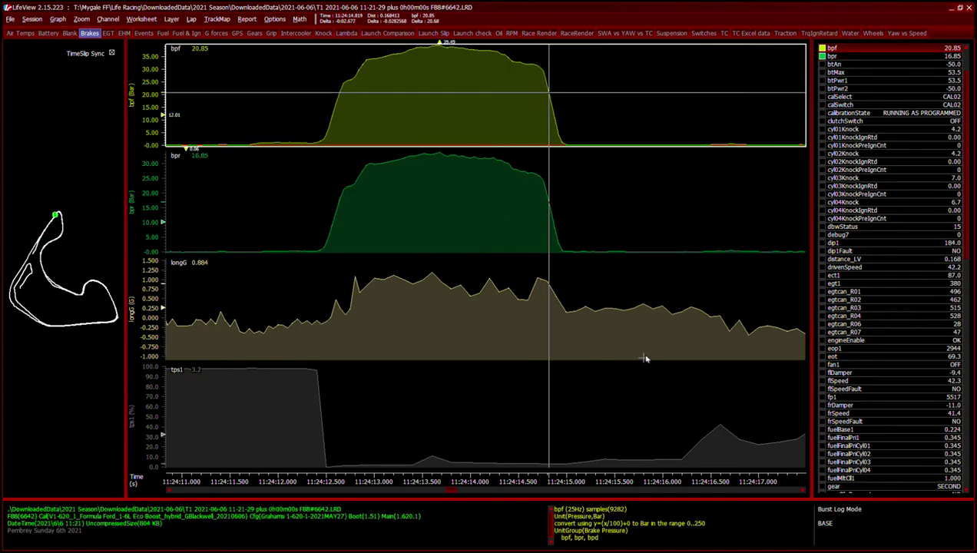
key("Right")
key("Right")
key("Right")
key("Right")
key("Right")
key("Right")
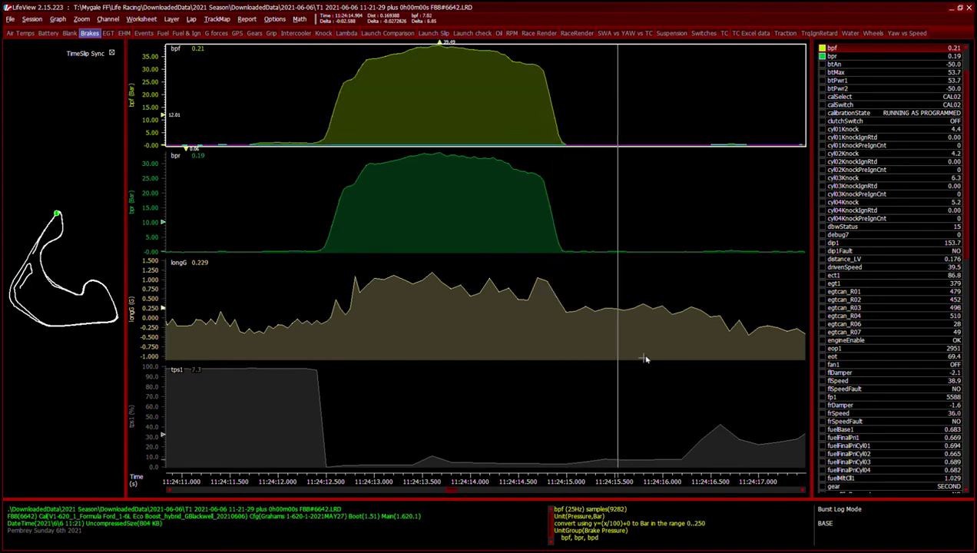
key("Right")
key("Right")
key("Right")
key("Right")
key("Right")
key("Right")
key("Right")
key("Right")
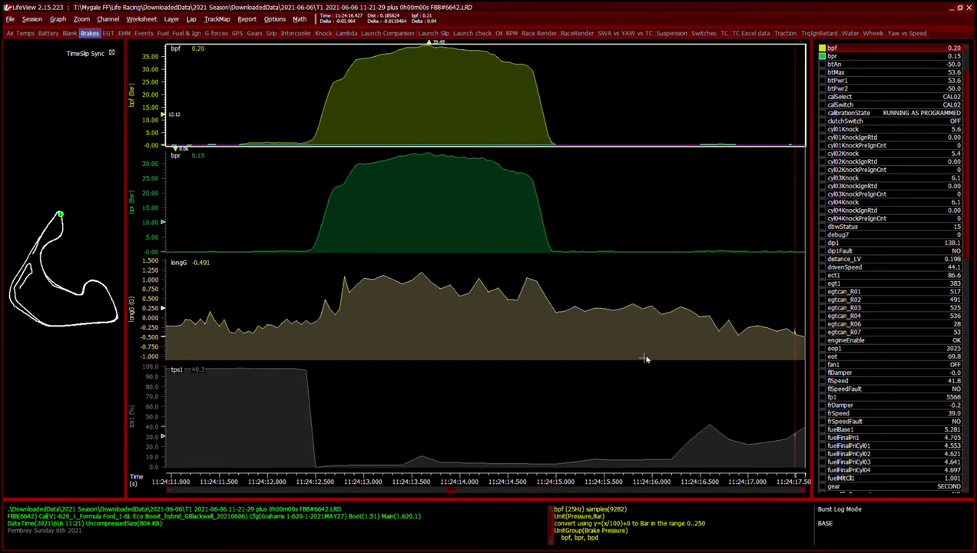
key("Right")
key("Right")
key("Right")
key("Right")
key("Right")
key("Right")
key("Right")
key("Right")
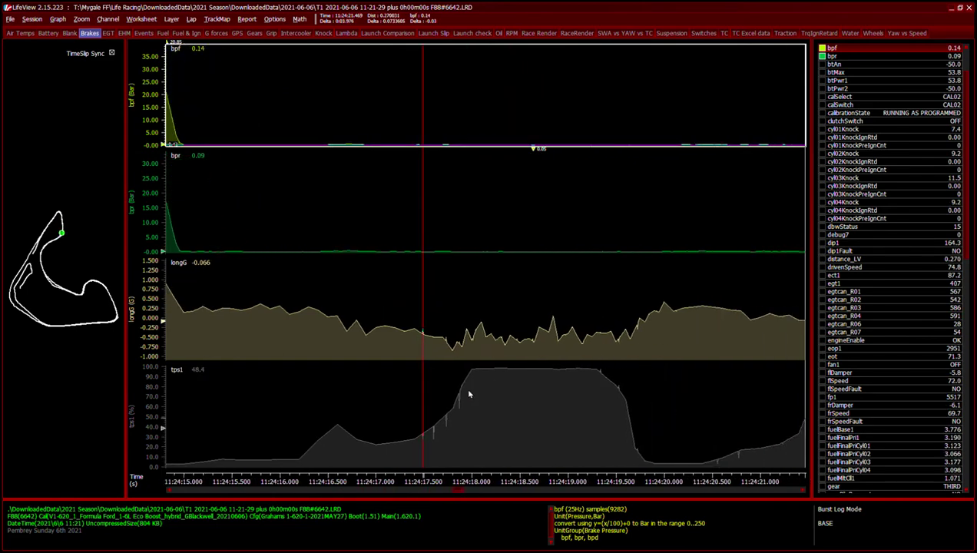
Step: Examine the tps1 trace on corner exit, moving the cursor from the initial throttle pickup up to full throttle
left_click(299, 461)
left_click(338, 428)
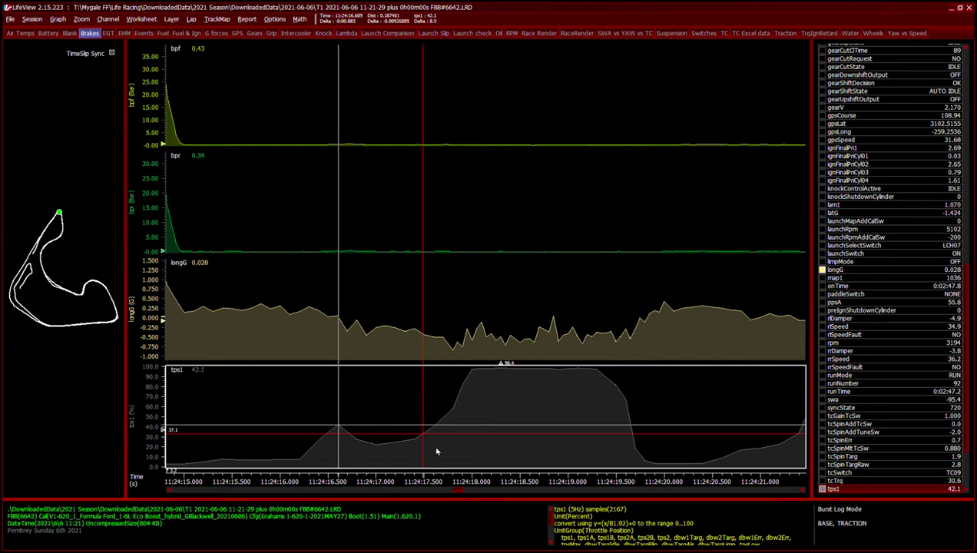
key("Right")
key("Right")
key("Right")
key("Right")
key("Right")
key("Right")
key("Right")
key("Right")
key("Right")
key("Right")
key("Right")
key("Right")
key("Right")
key("Right")
key("Right")
key("Right")
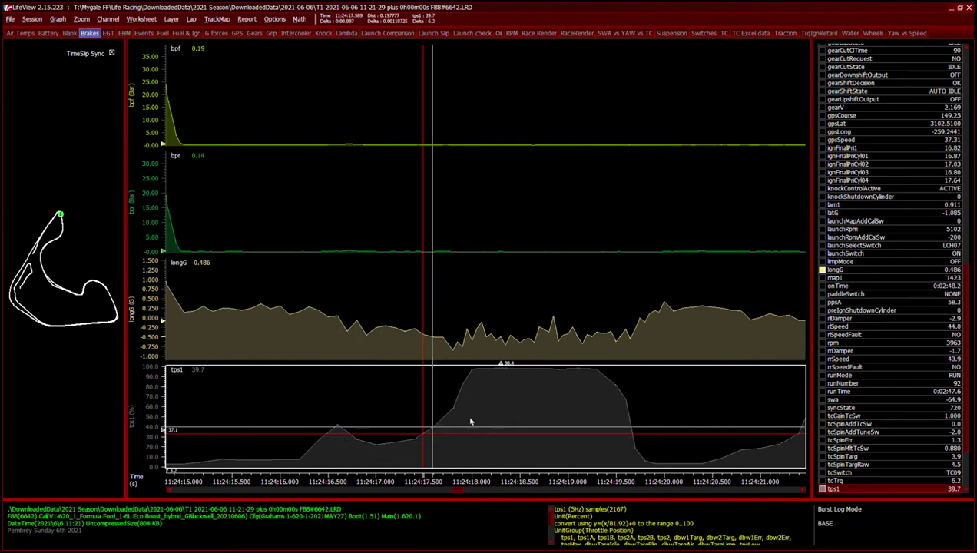
key("Right")
key("Right")
key("Right")
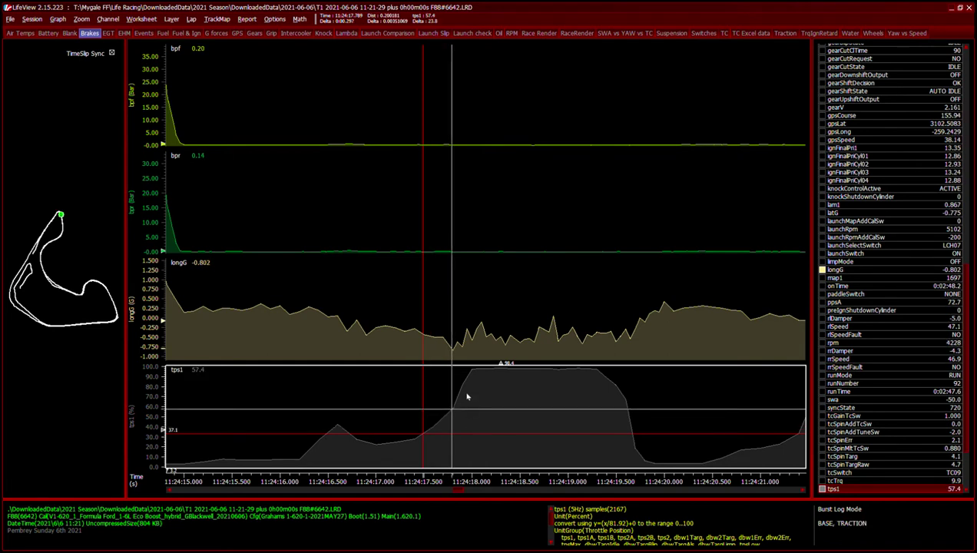
key("Right")
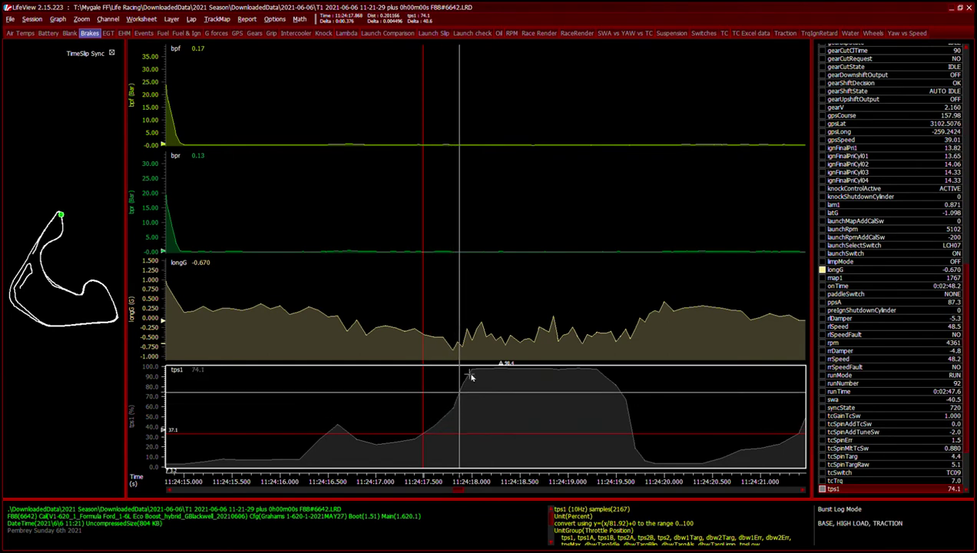
key("Right")
key("Right")
left_click_drag(474, 374, 540, 383)
Step: Zoom back out from the corner, place the cursor on the longG trace just before the launch, and frame the driven section
scroll(560, 388, "down", 3)
scroll(563, 362, "down", 5)
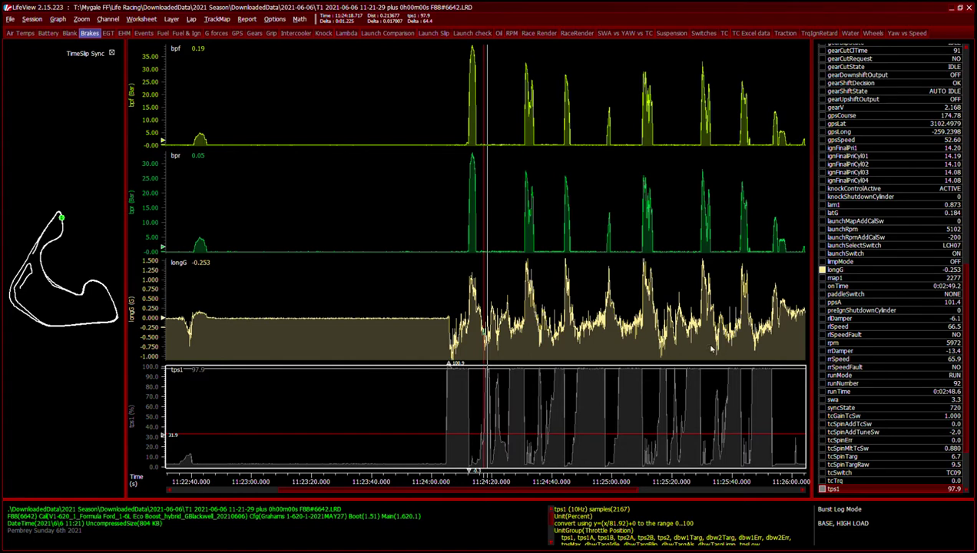
left_click(446, 279)
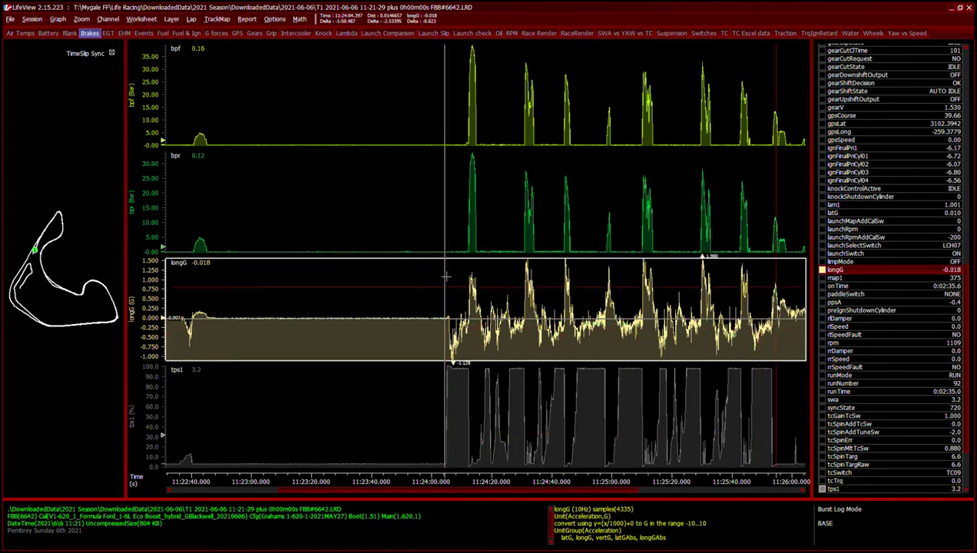
scroll(777, 308, "up", 2)
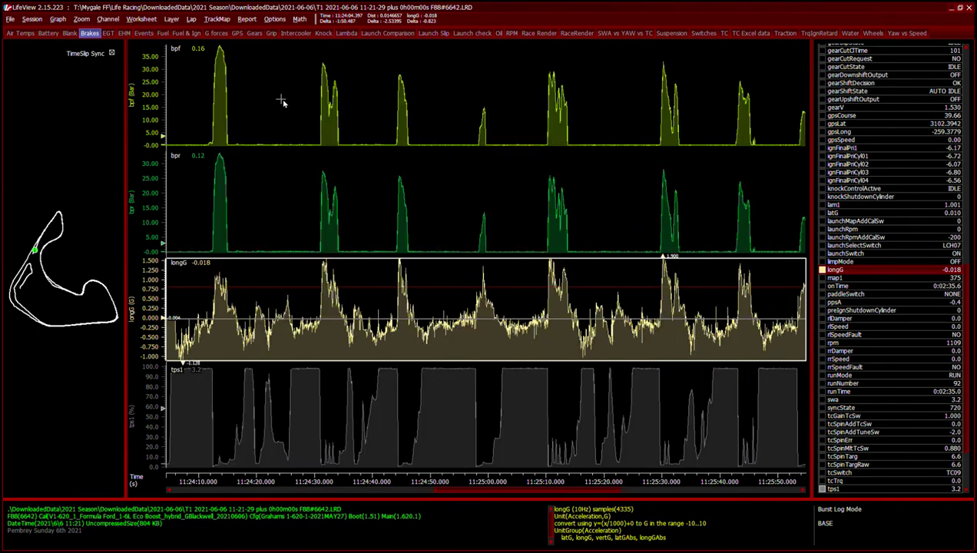
Step: Review the EGT, Events, Fuel and Fuel & Ign worksheets for the same section of running
left_click(108, 33)
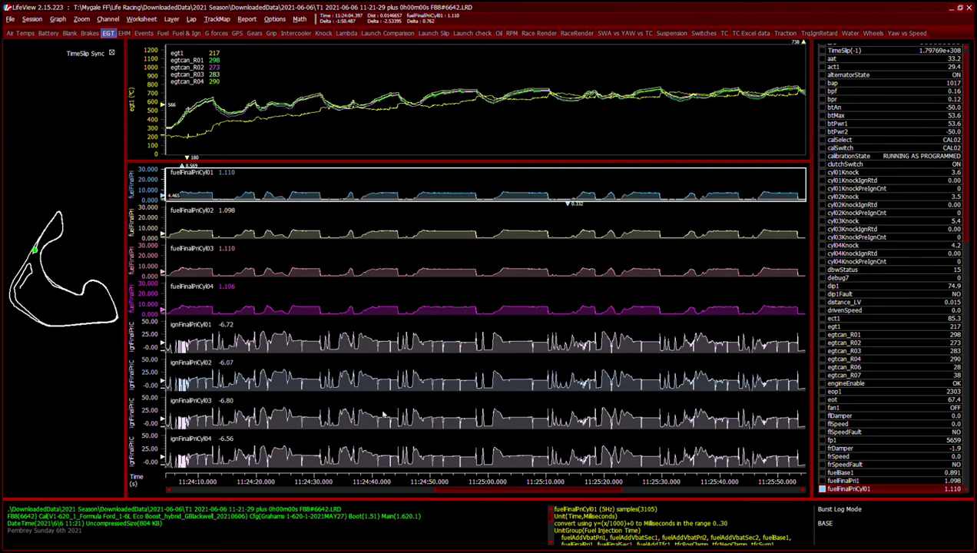
left_click(143, 34)
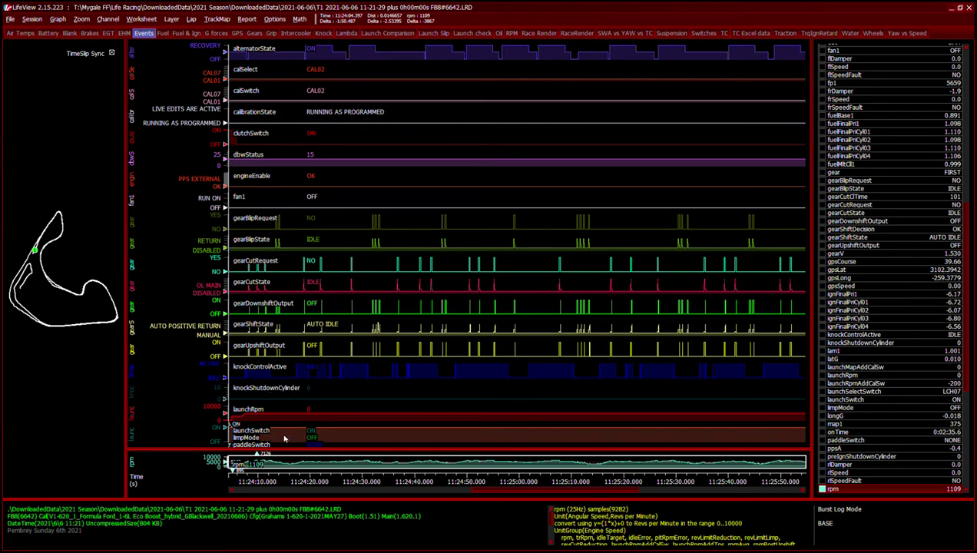
left_click(163, 35)
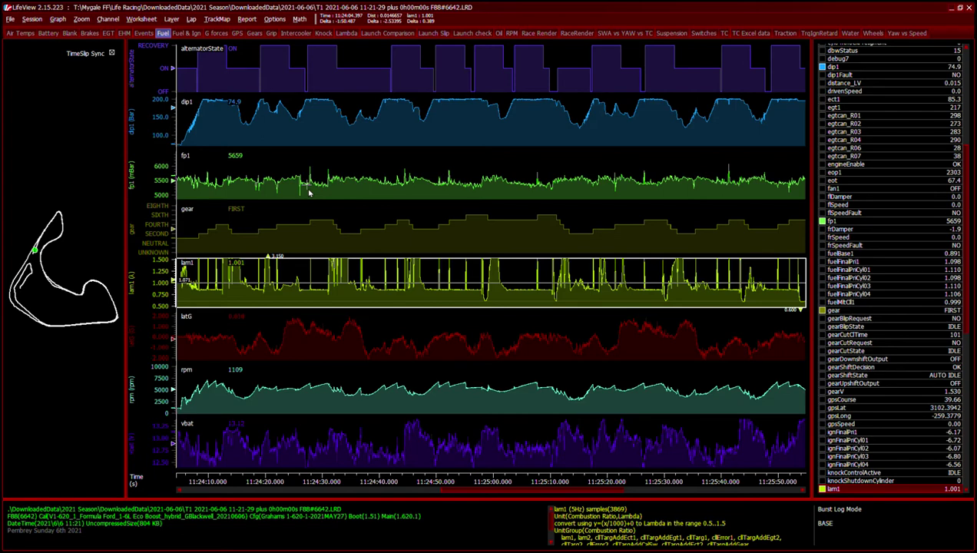
left_click(186, 34)
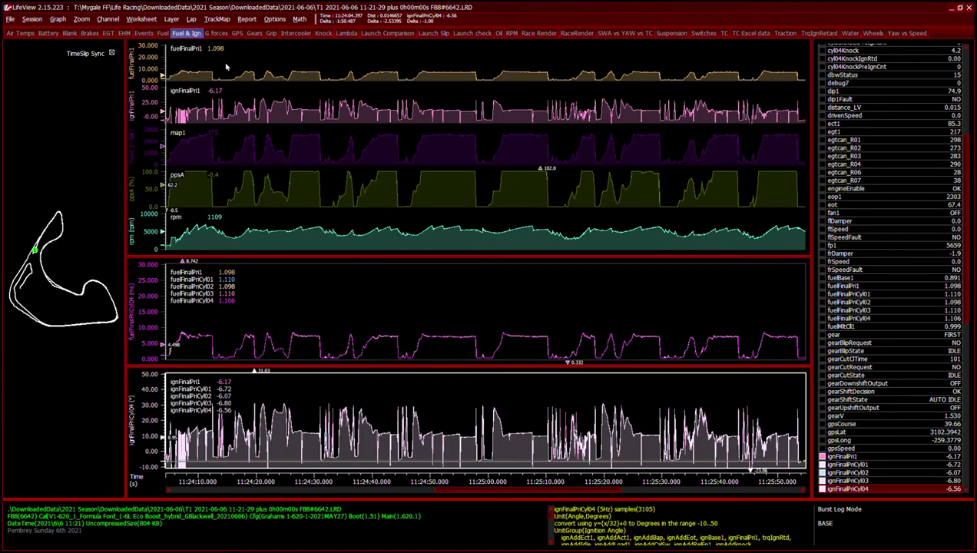
Step: Zoom in on the launch and first corner in the G forces worksheet, and view the driven section in the GPS worksheet
left_click(217, 34)
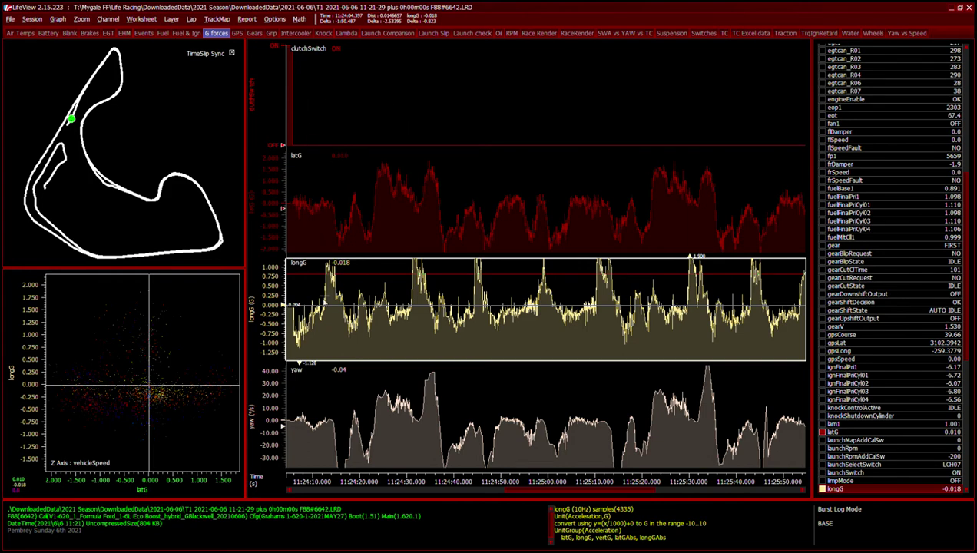
left_click_drag(292, 101, 360, 119)
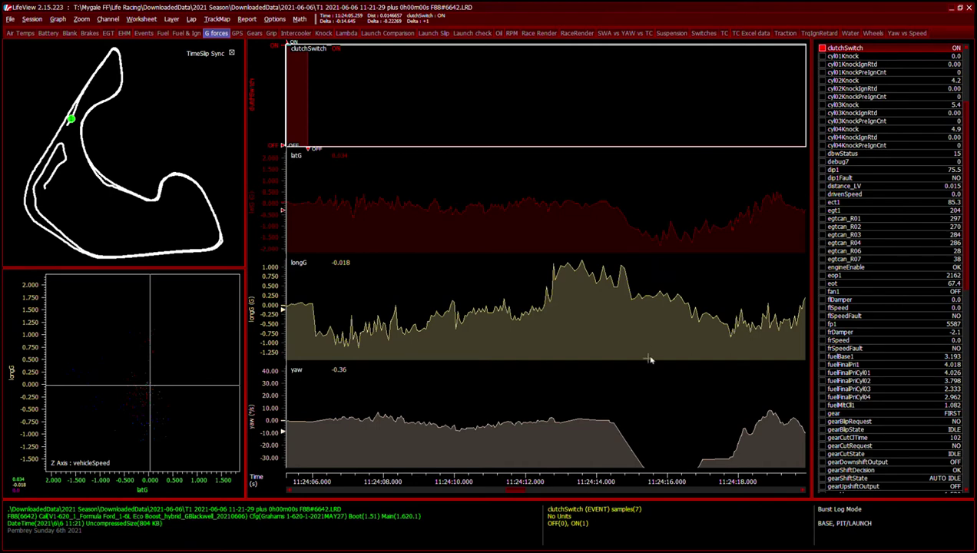
left_click(239, 35)
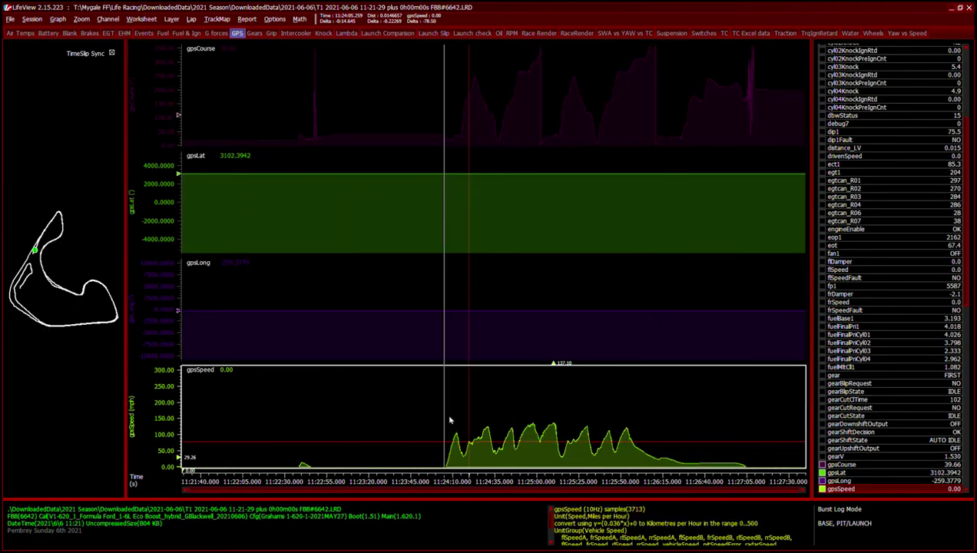
scroll(356, 126, "up", 2)
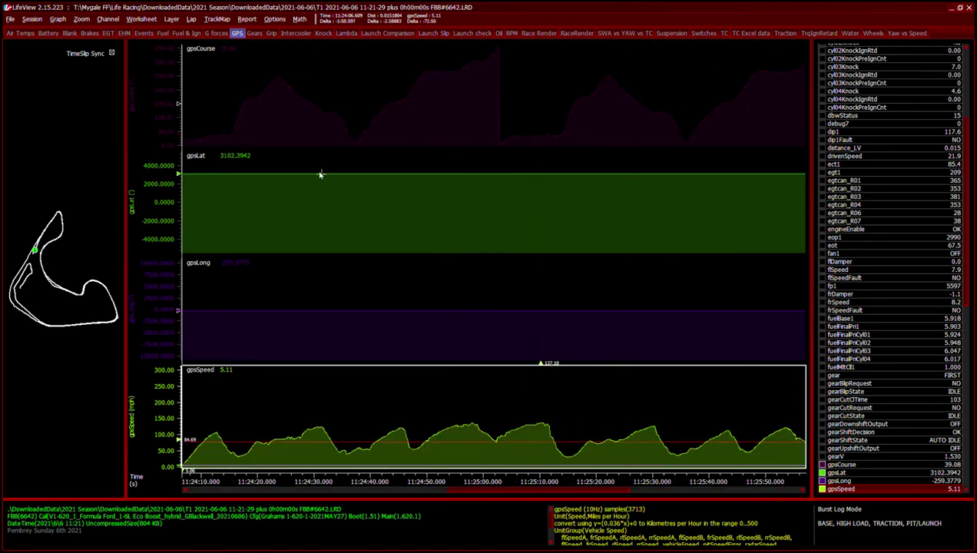
Step: Open the Gears worksheet and zoom in on the upshifts from third gear between about 11:24:38 and 11:24:44
left_click(256, 35)
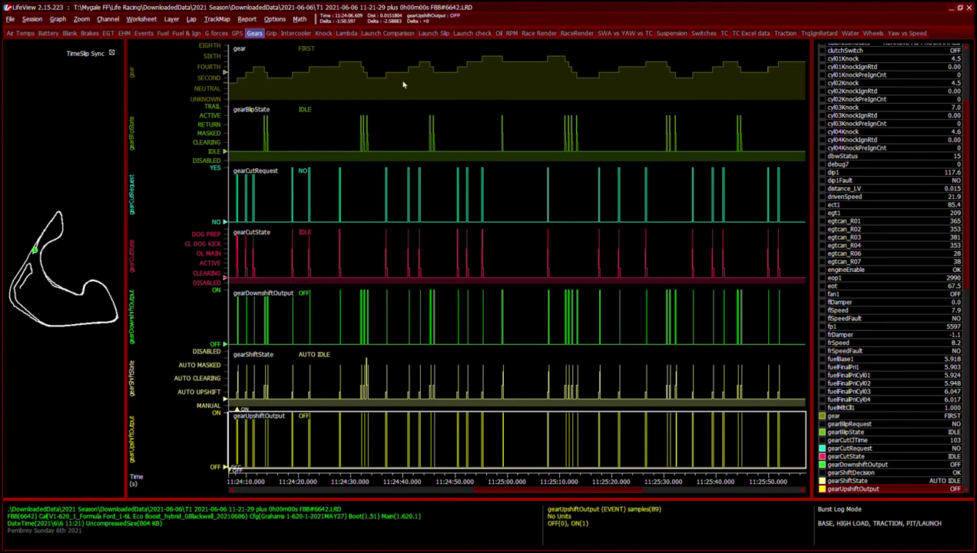
left_click(388, 48)
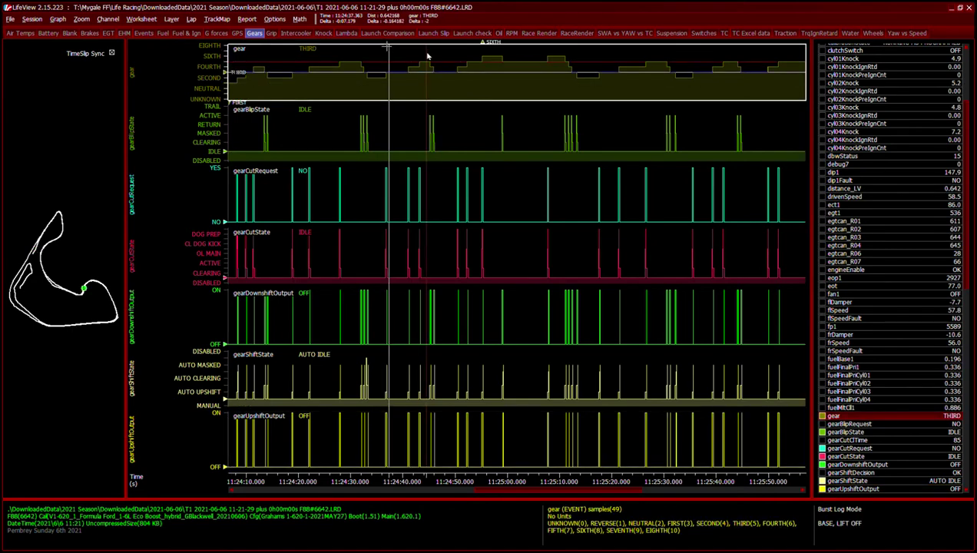
scroll(422, 80, "up", 3)
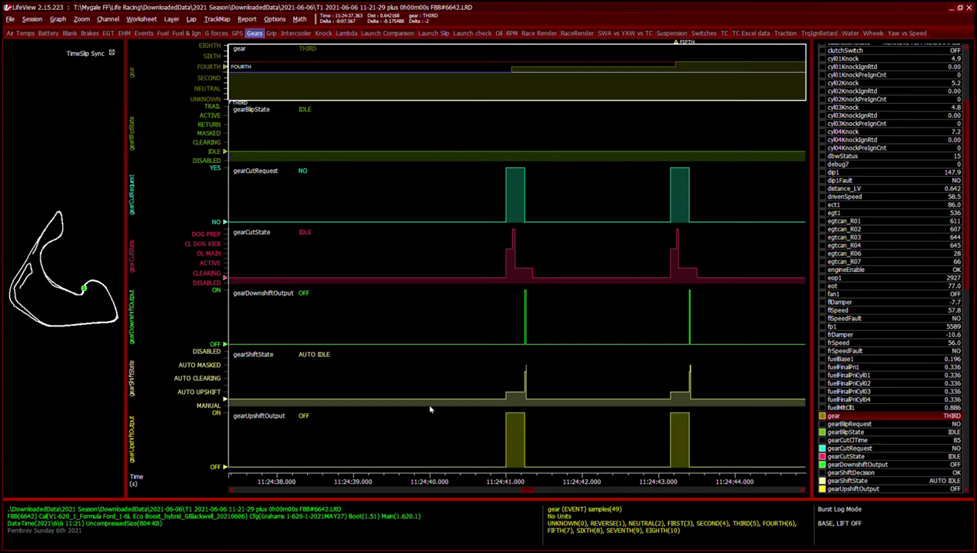
Step: Zoom back out to the full session and review the Grip and Intercooler worksheets
scroll(434, 199, "down", 5)
left_click(271, 33)
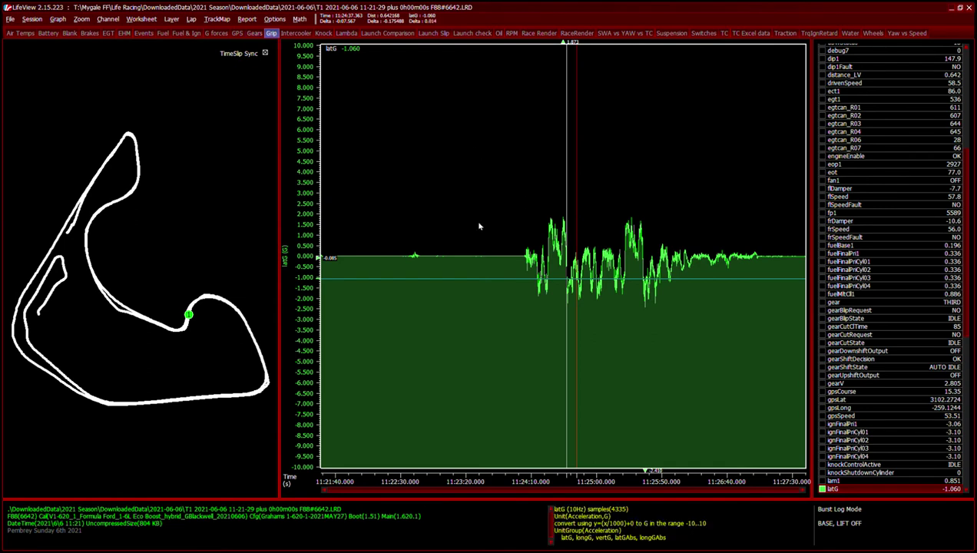
left_click(292, 36)
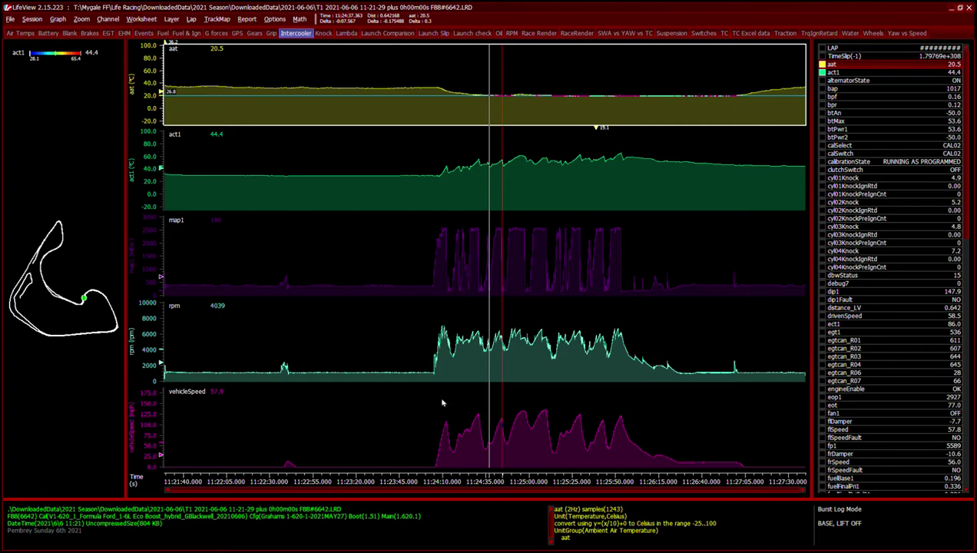
Step: Open the Knock worksheet, enlarge the cylinder knock graph above the ignition retard graph, and place the cursor just before the launch
left_click(325, 34)
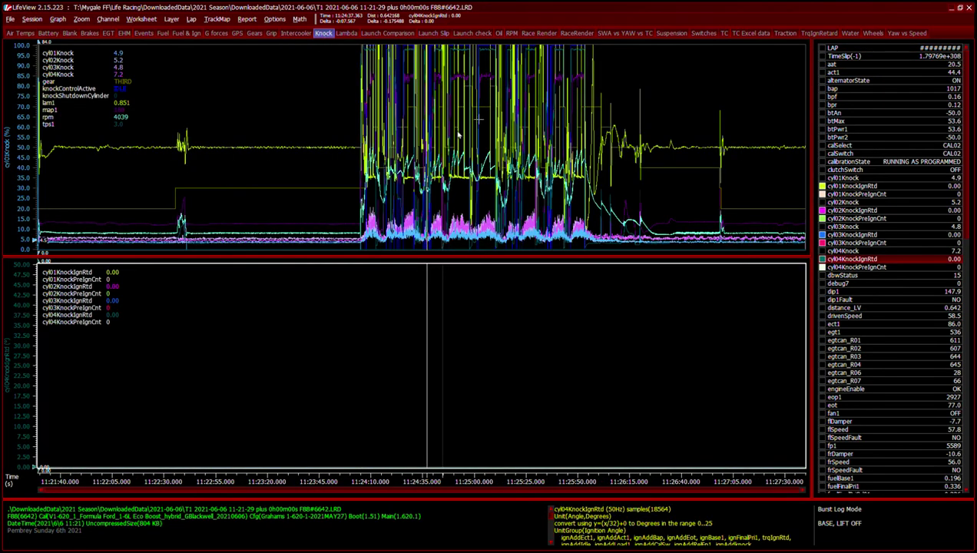
left_click_drag(319, 263, 316, 376)
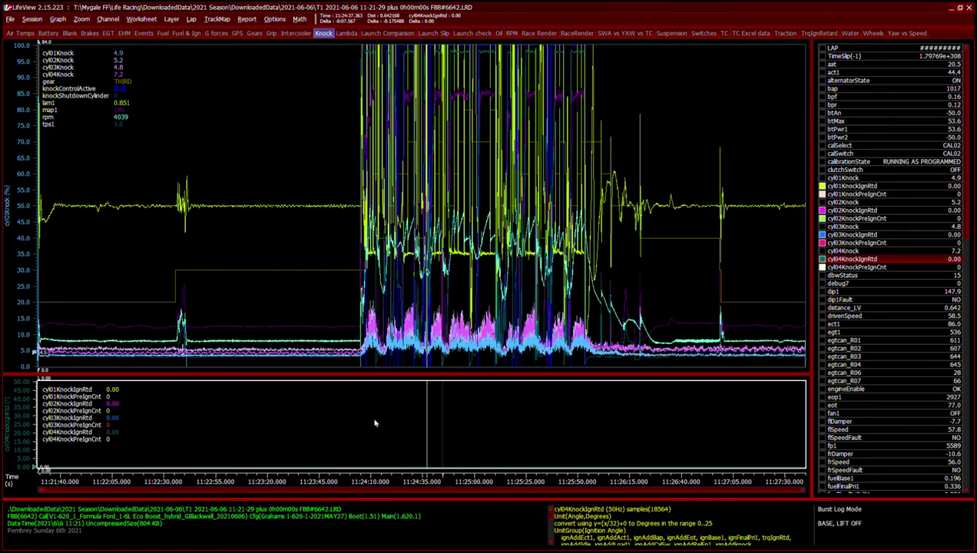
left_click(343, 425)
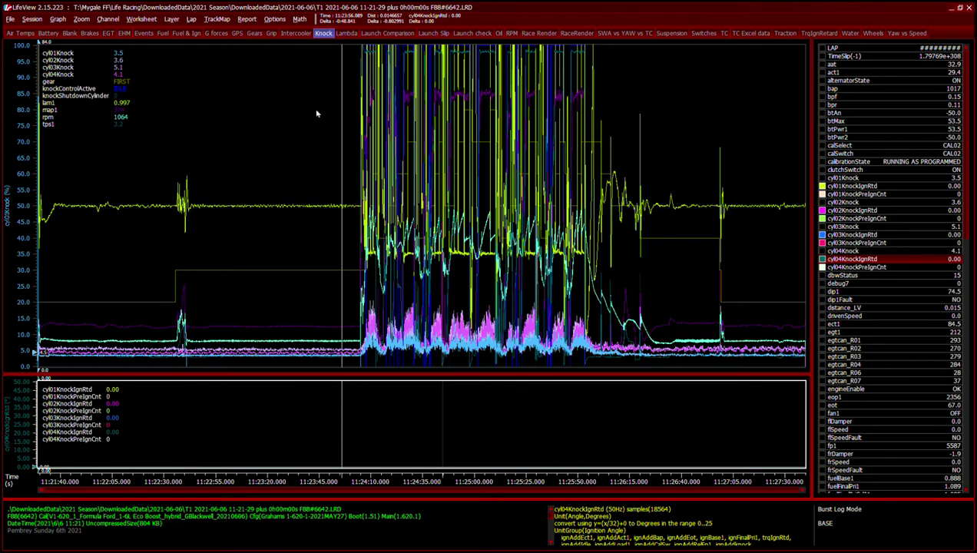
Step: Review the Lambda, Launch Comparison, Launch Slip and Launch check worksheets for the full session
left_click(347, 34)
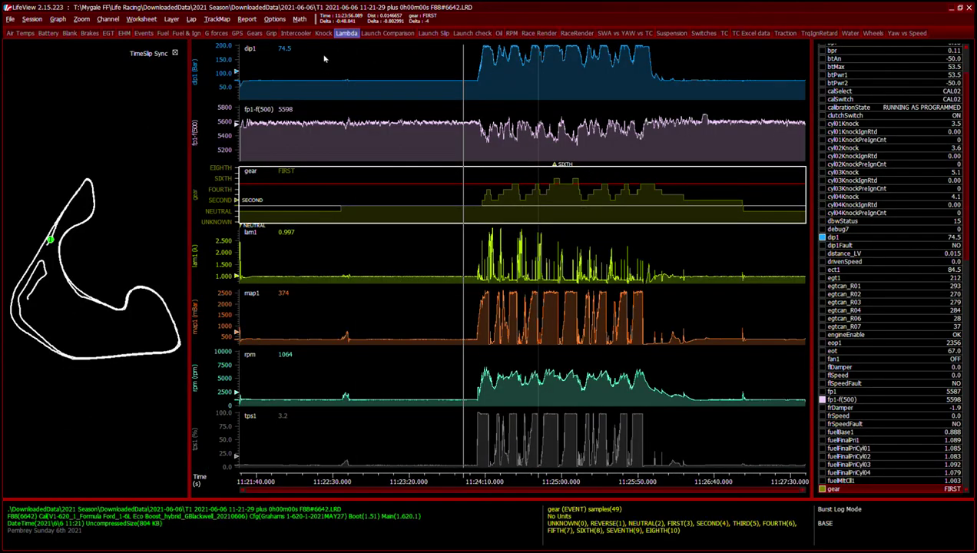
left_click(375, 34)
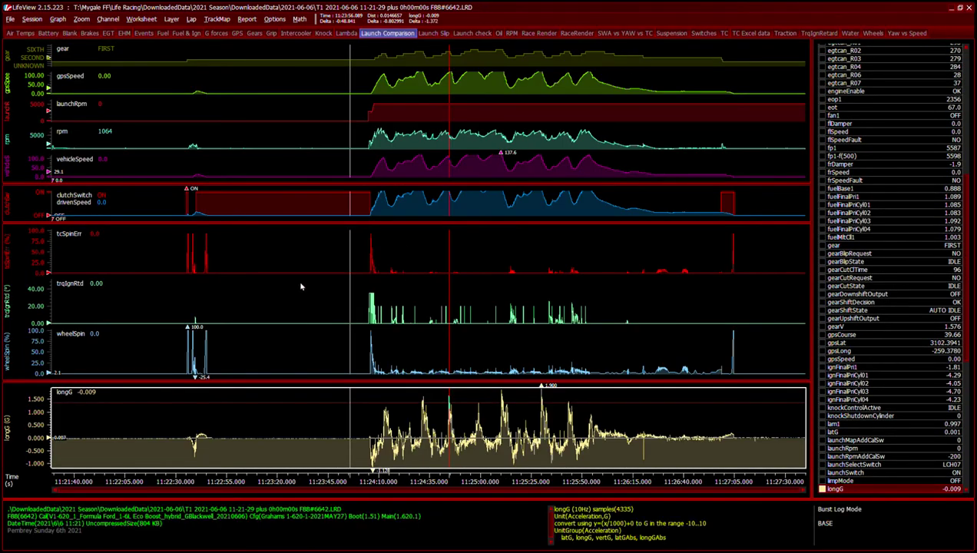
left_click(437, 35)
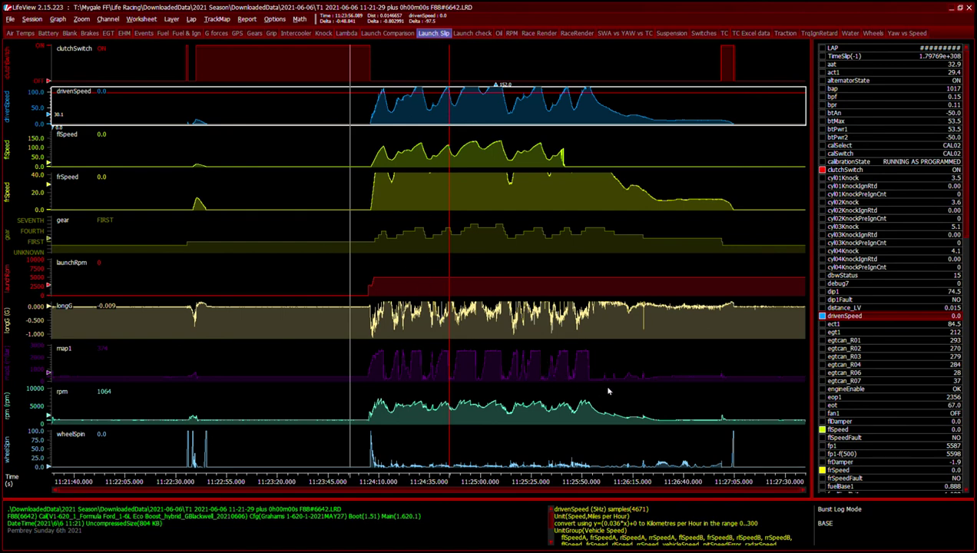
left_click(472, 34)
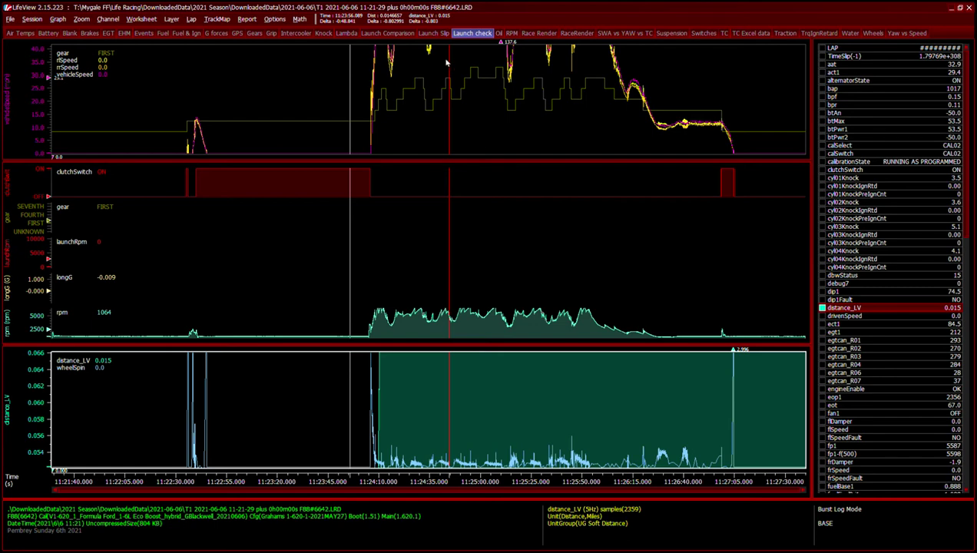
Step: Open the Oil worksheet and add the rpm channel as a third graph below the oil temperature
left_click(499, 33)
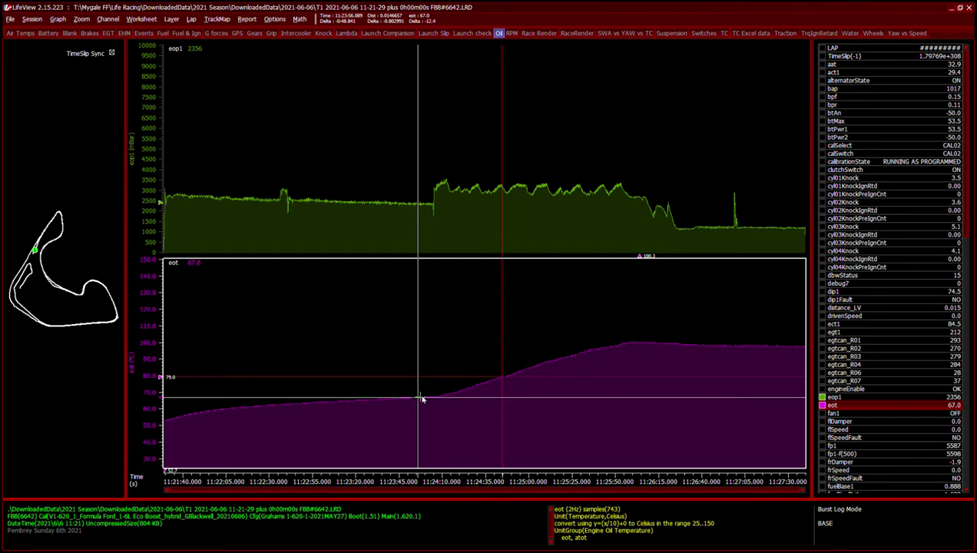
left_click(371, 311)
key("alt+c")
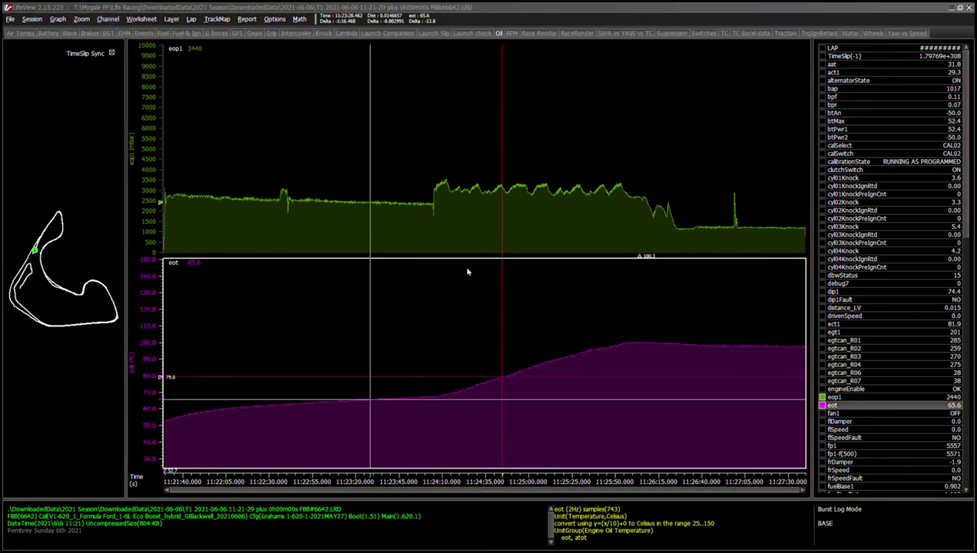
key("Return")
Step: Zoom in on the driven section of the oil traces and place the cursor on the eot trace near its end
left_click_drag(428, 357, 626, 374)
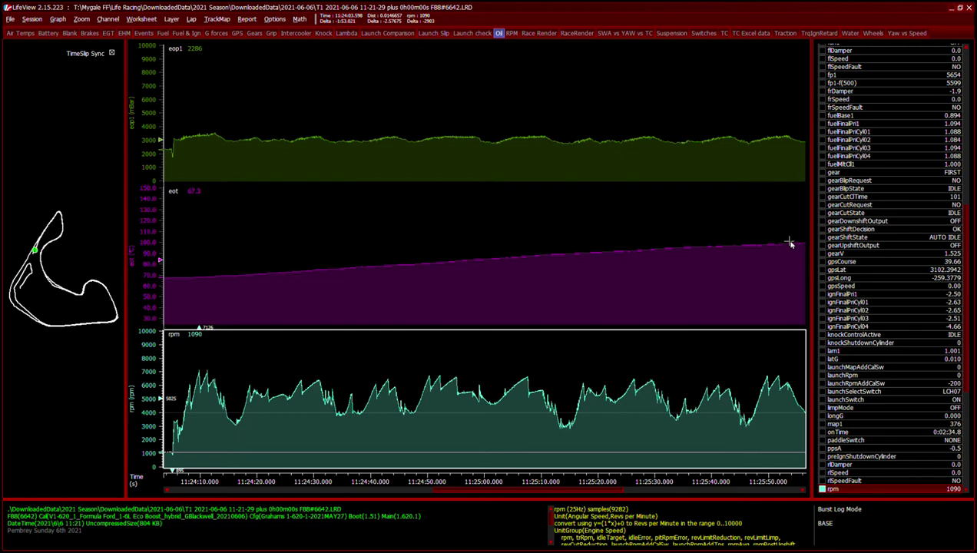
left_click(790, 244)
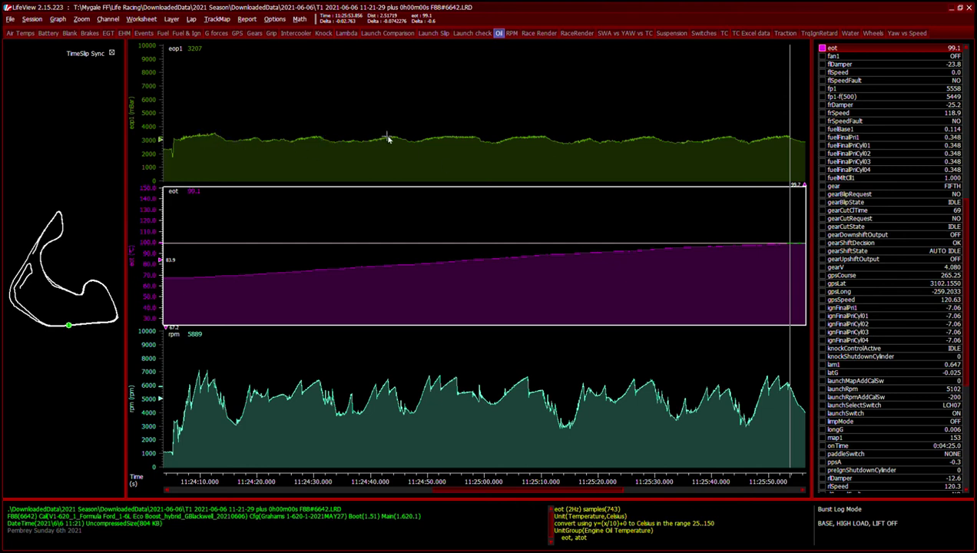
Step: Review the RPM, Race Render and RaceRender worksheets for the same driven section
left_click(511, 34)
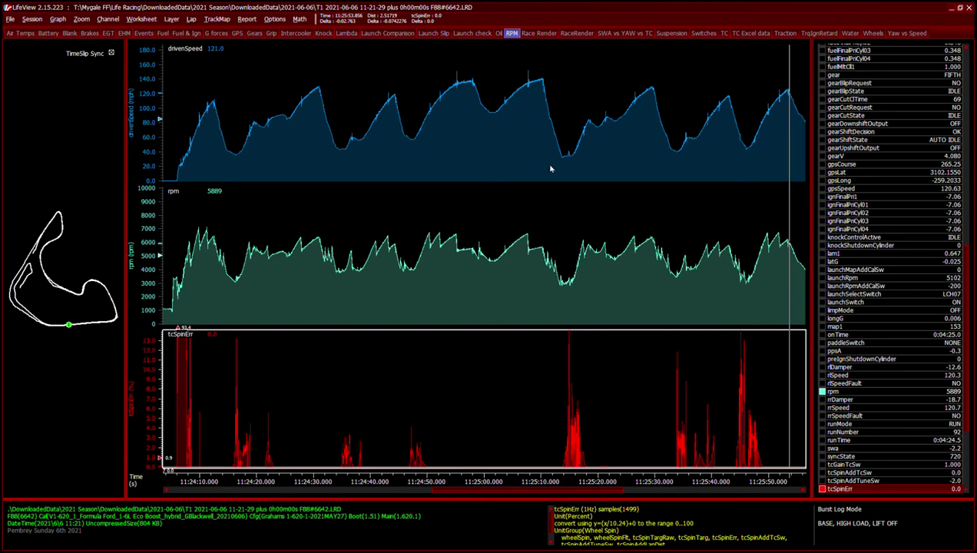
left_click(537, 34)
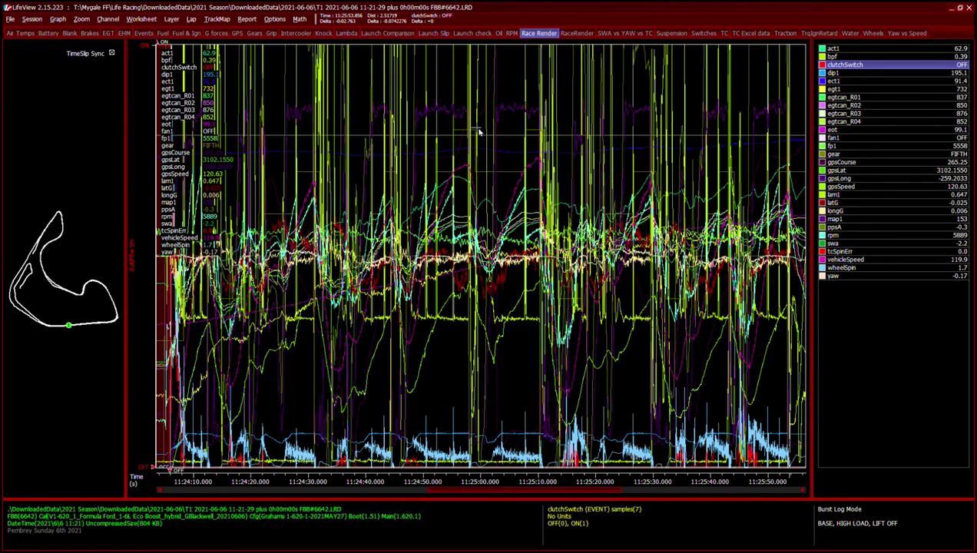
left_click(577, 35)
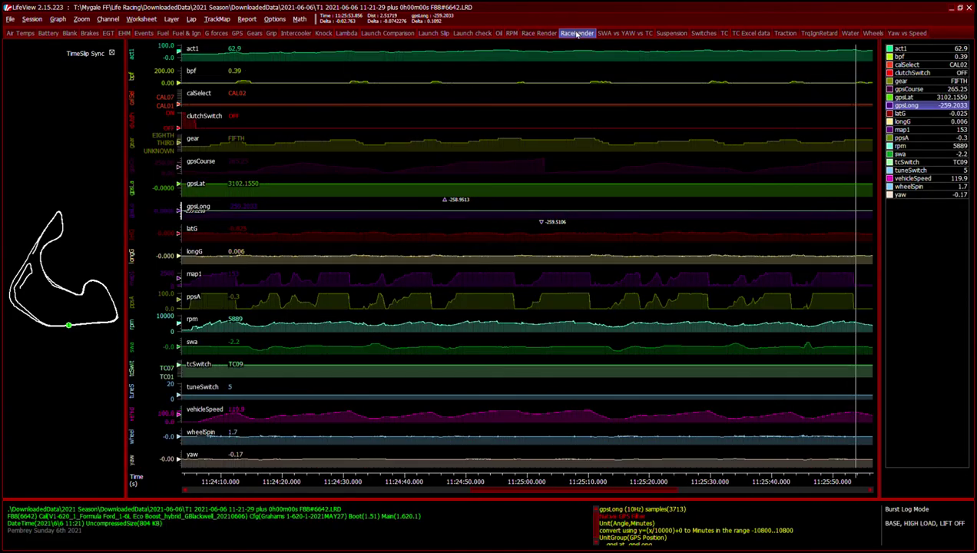
Step: Review steering angle, yaw and traction control in SWA vs YAW vs TC, followed by the Suspension and Switches worksheets
left_click(620, 33)
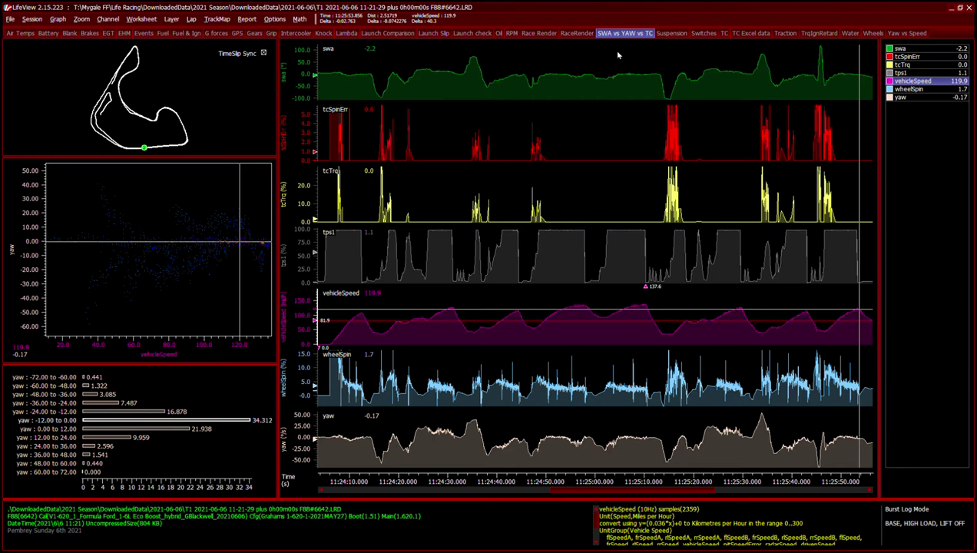
left_click(665, 35)
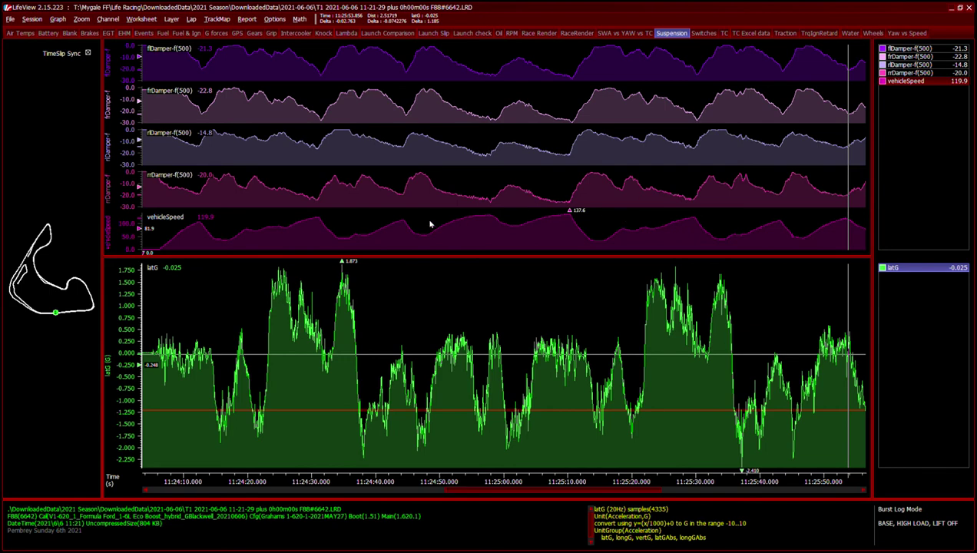
left_click(703, 34)
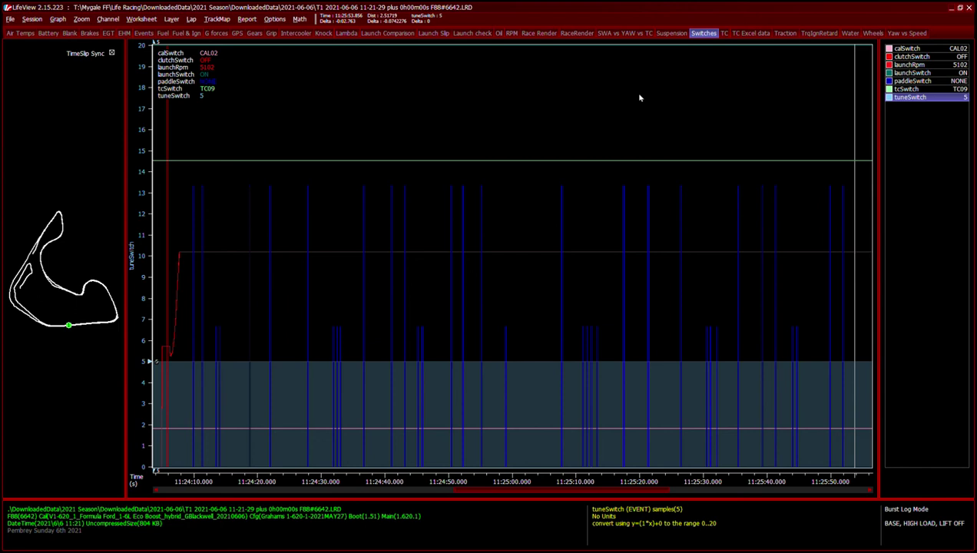
Step: Review the traction control data in the TC, TC Excel data and Traction worksheets
left_click(724, 35)
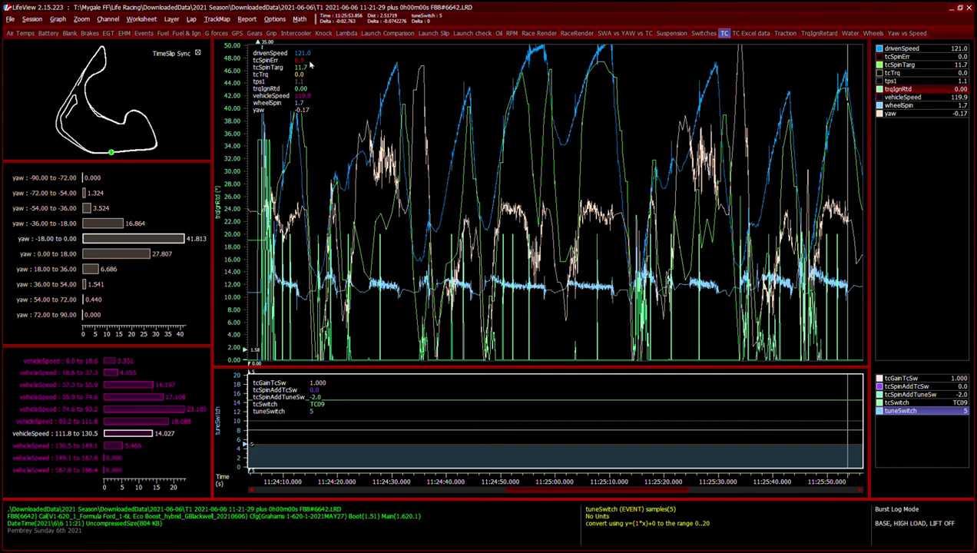
left_click(749, 33)
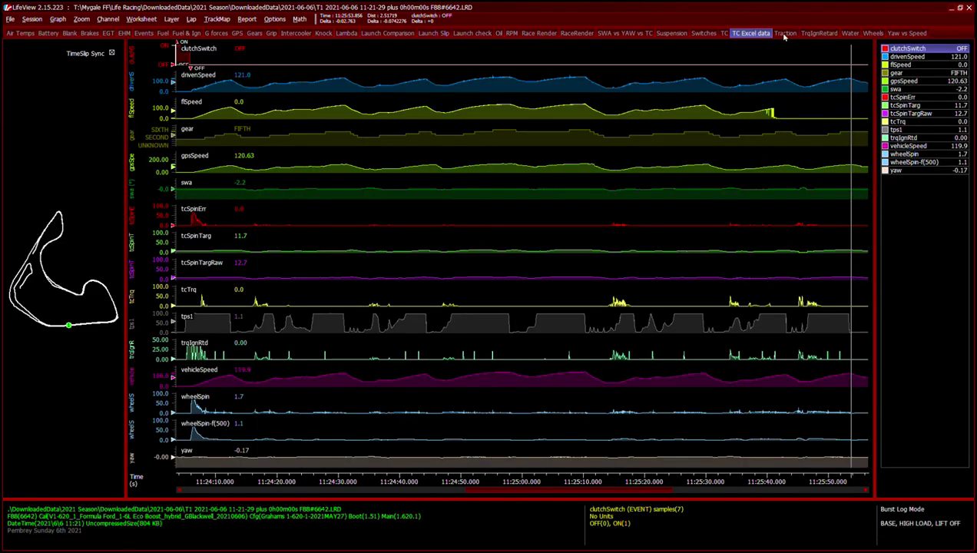
left_click(784, 34)
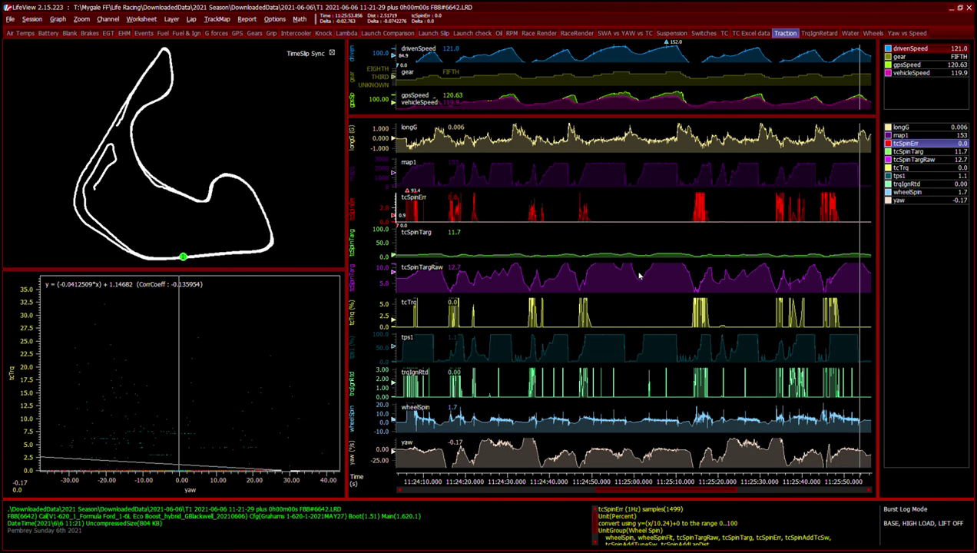
Step: In the TrqIgnRetard worksheet, zoom in on the upshifts between about 11:24:38.5 and 11:24:45.5, and zoom back out to the full session
left_click(818, 34)
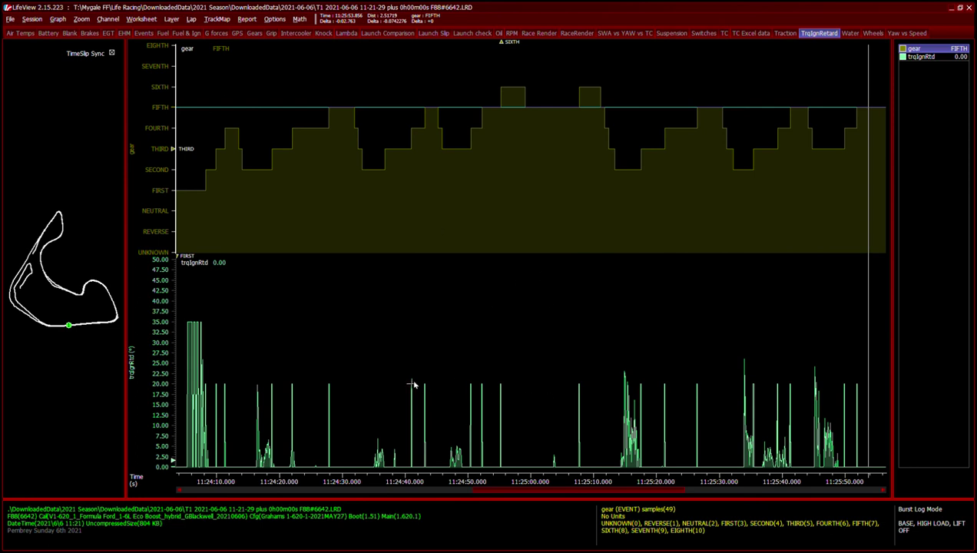
left_click(396, 87)
left_click_drag(441, 98, 441, 98)
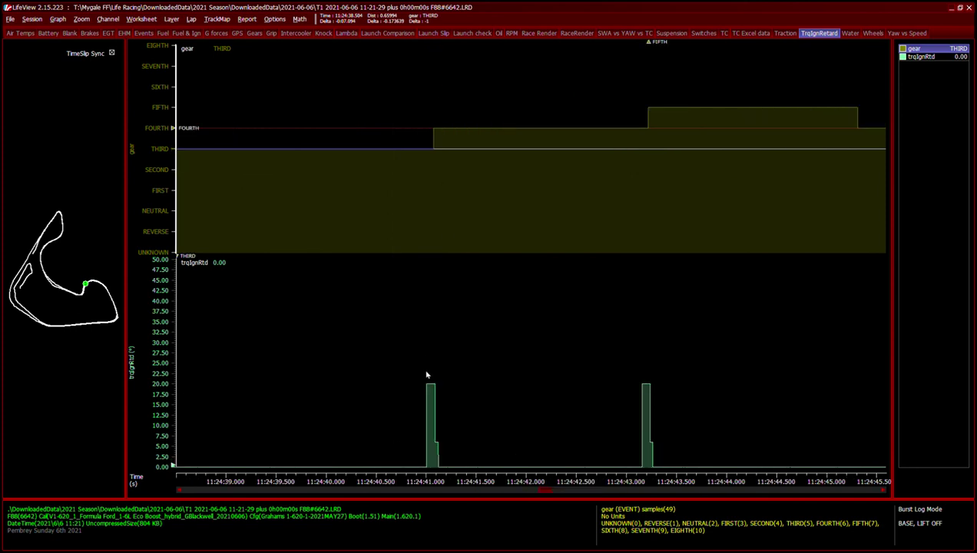
scroll(580, 273, "down", 2)
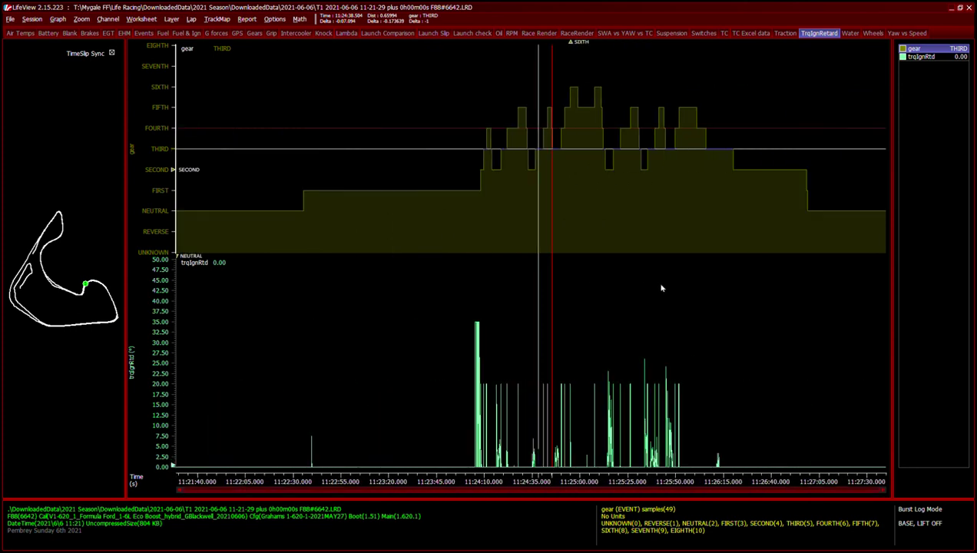
Step: Review the Water worksheet, zoom in on the driven section of the Wheels traces, and view it in Yaw vs Speed
left_click(851, 33)
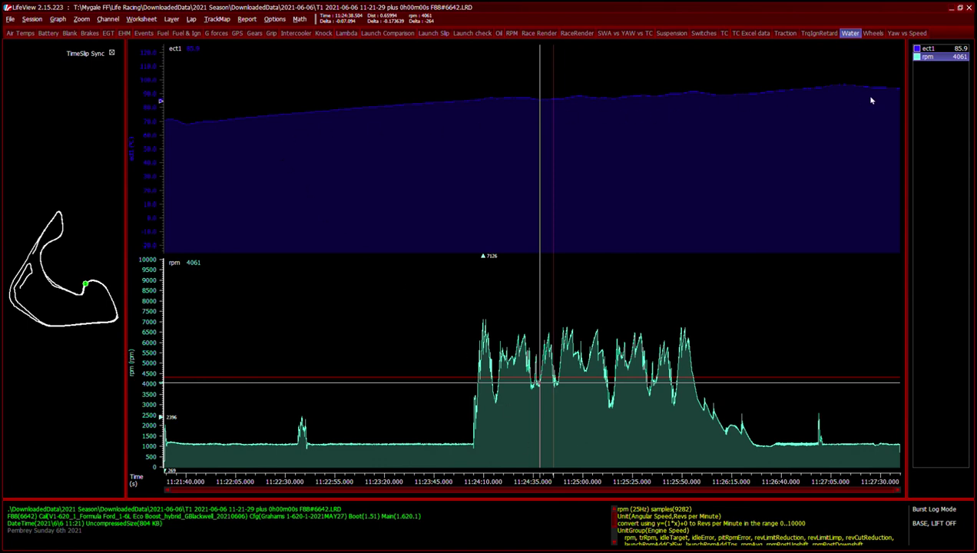
left_click(872, 34)
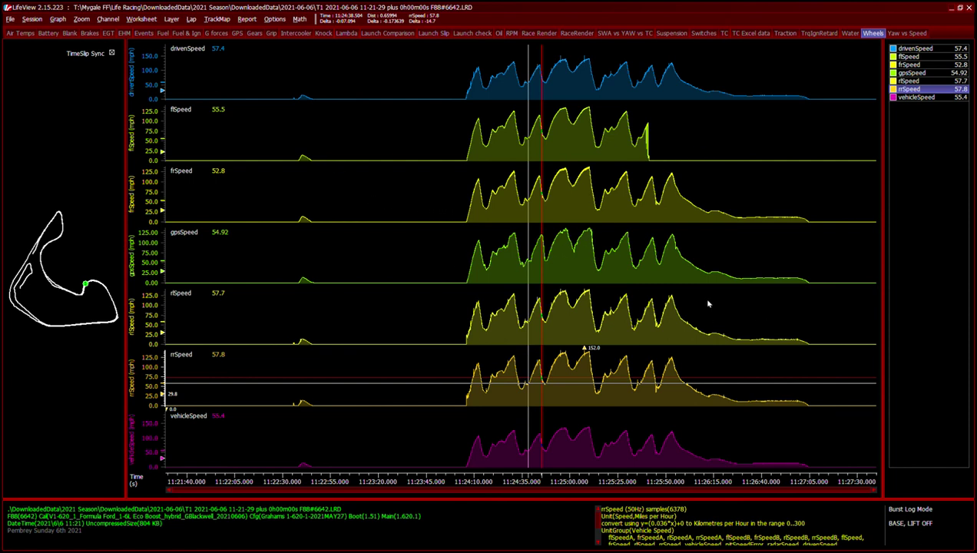
left_click_drag(468, 240, 690, 241)
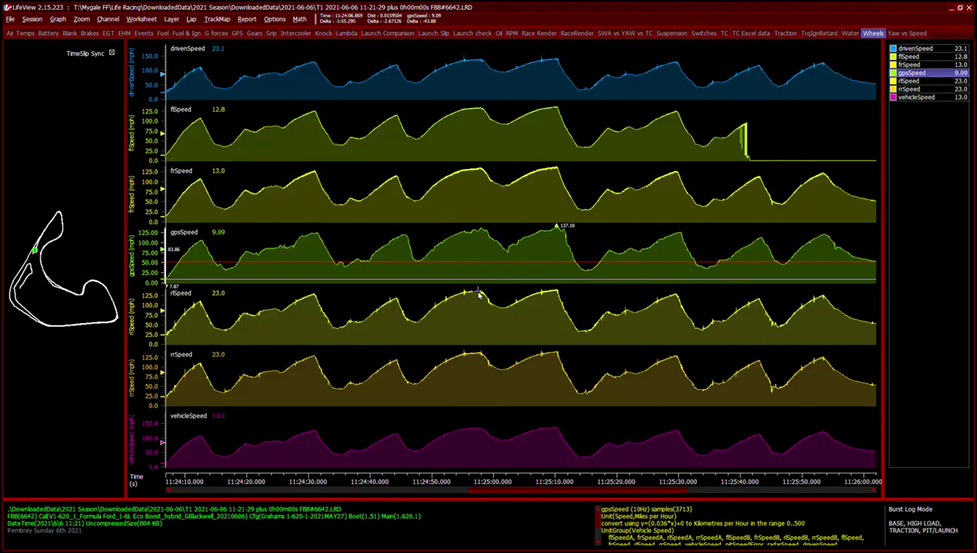
left_click(907, 34)
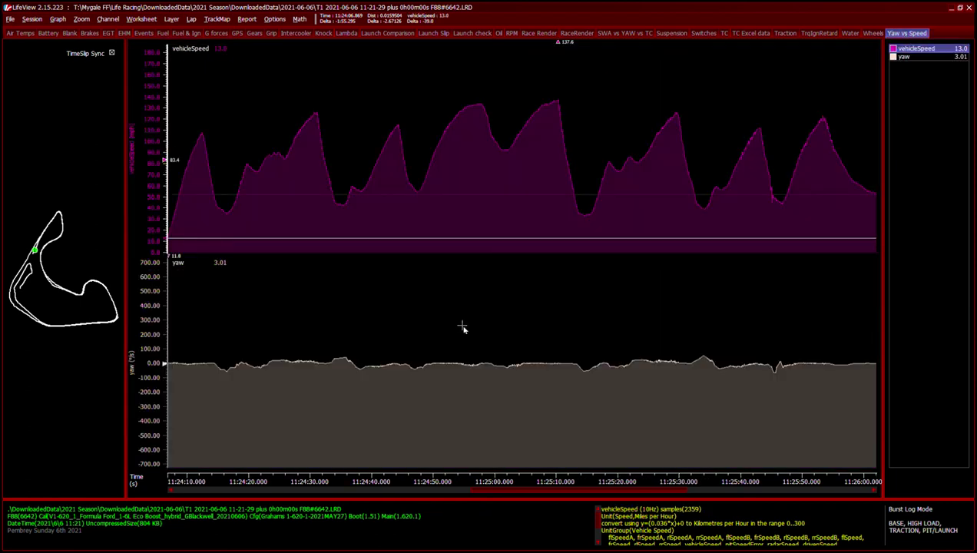